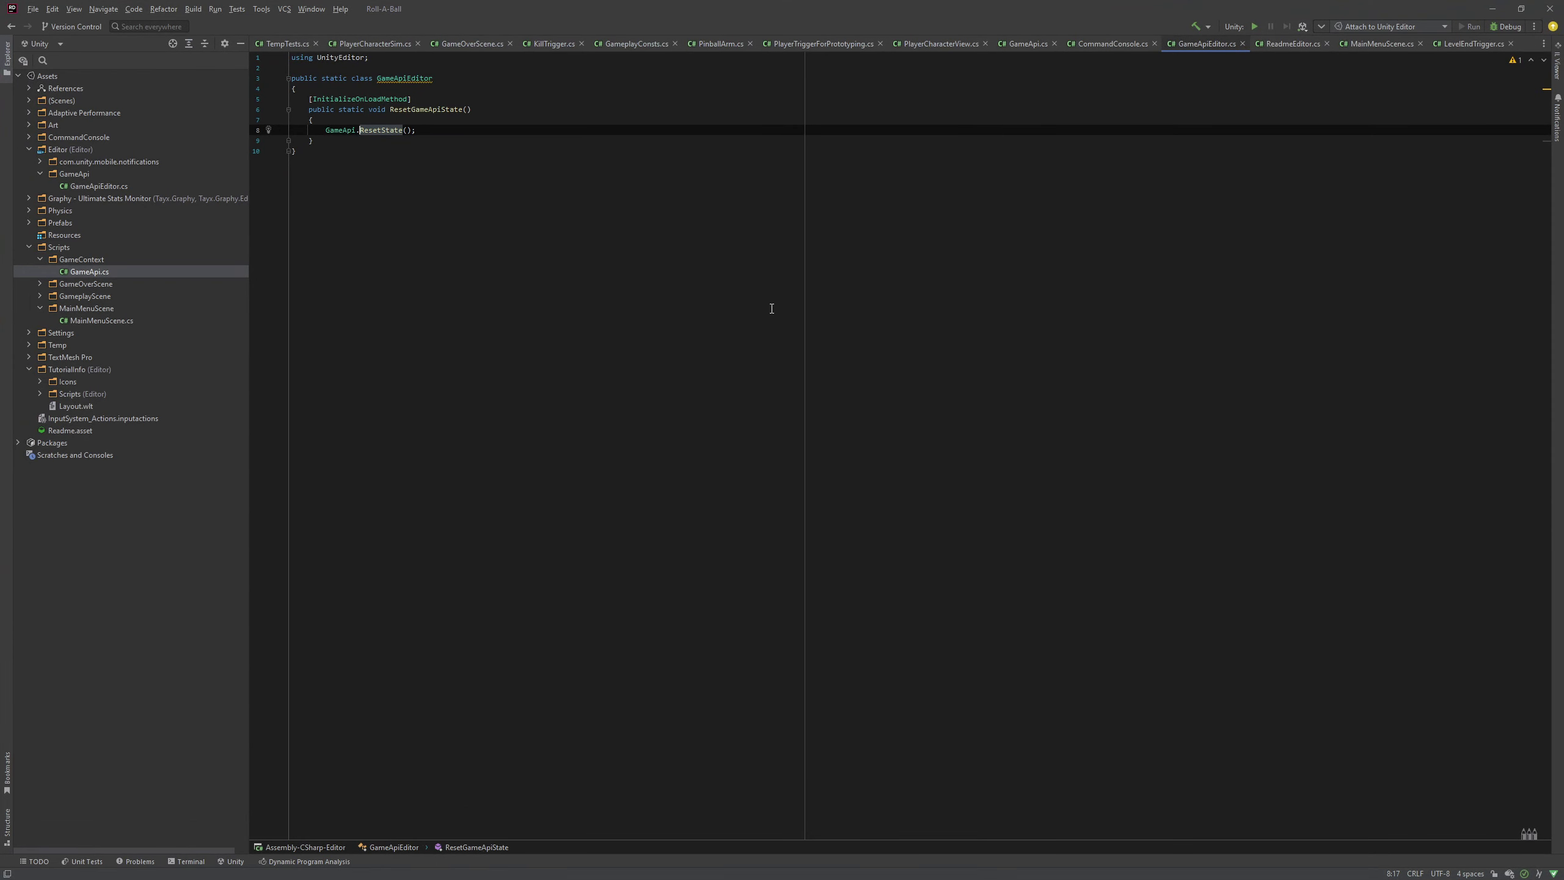
left_click(487, 118)
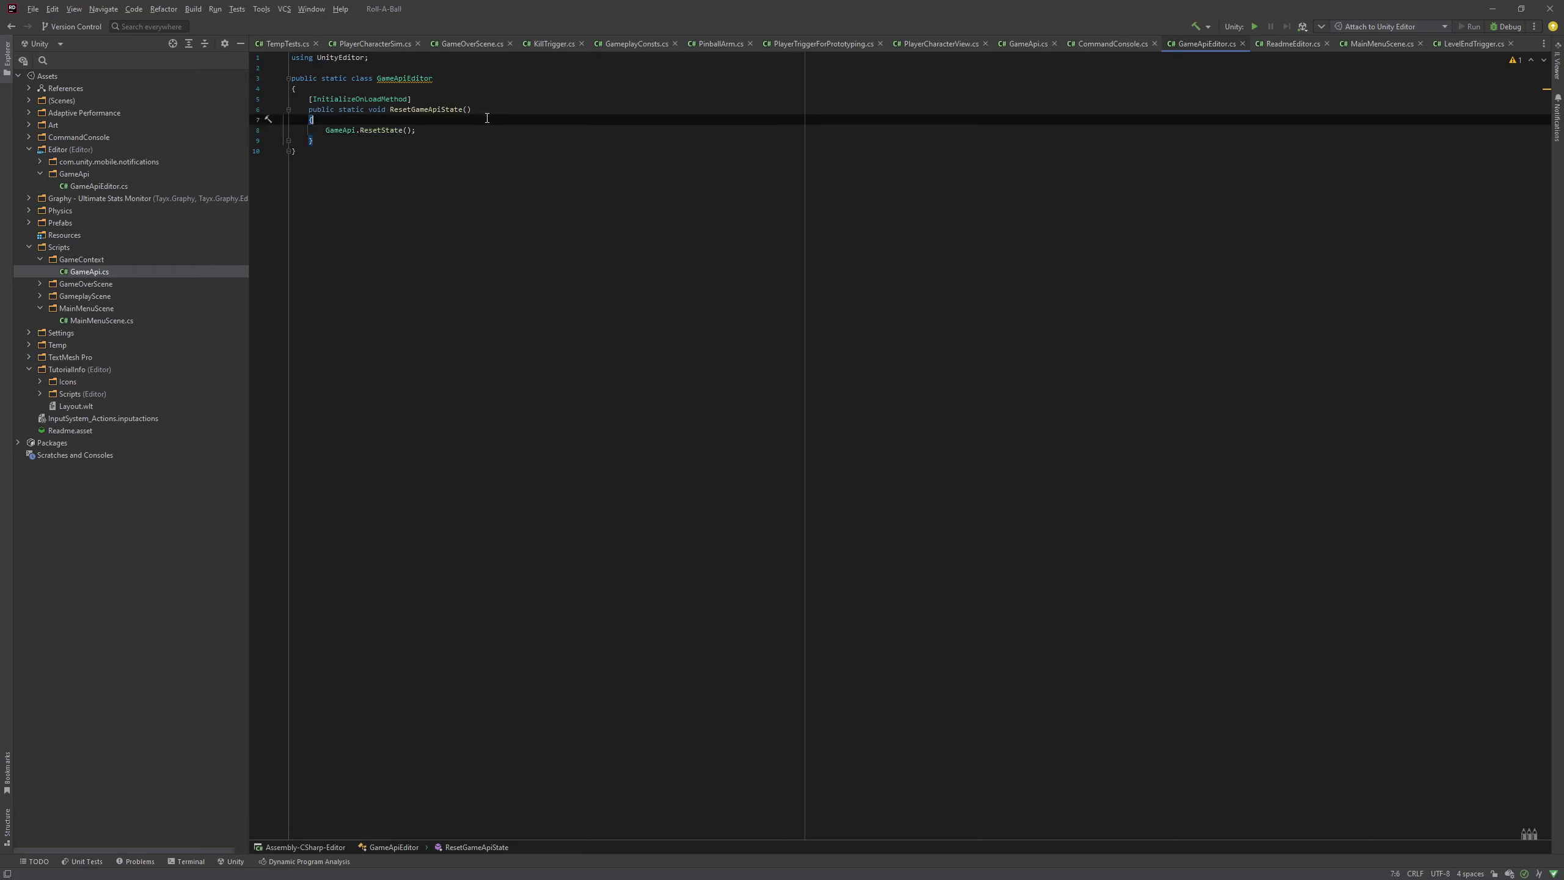
double_click(365, 129)
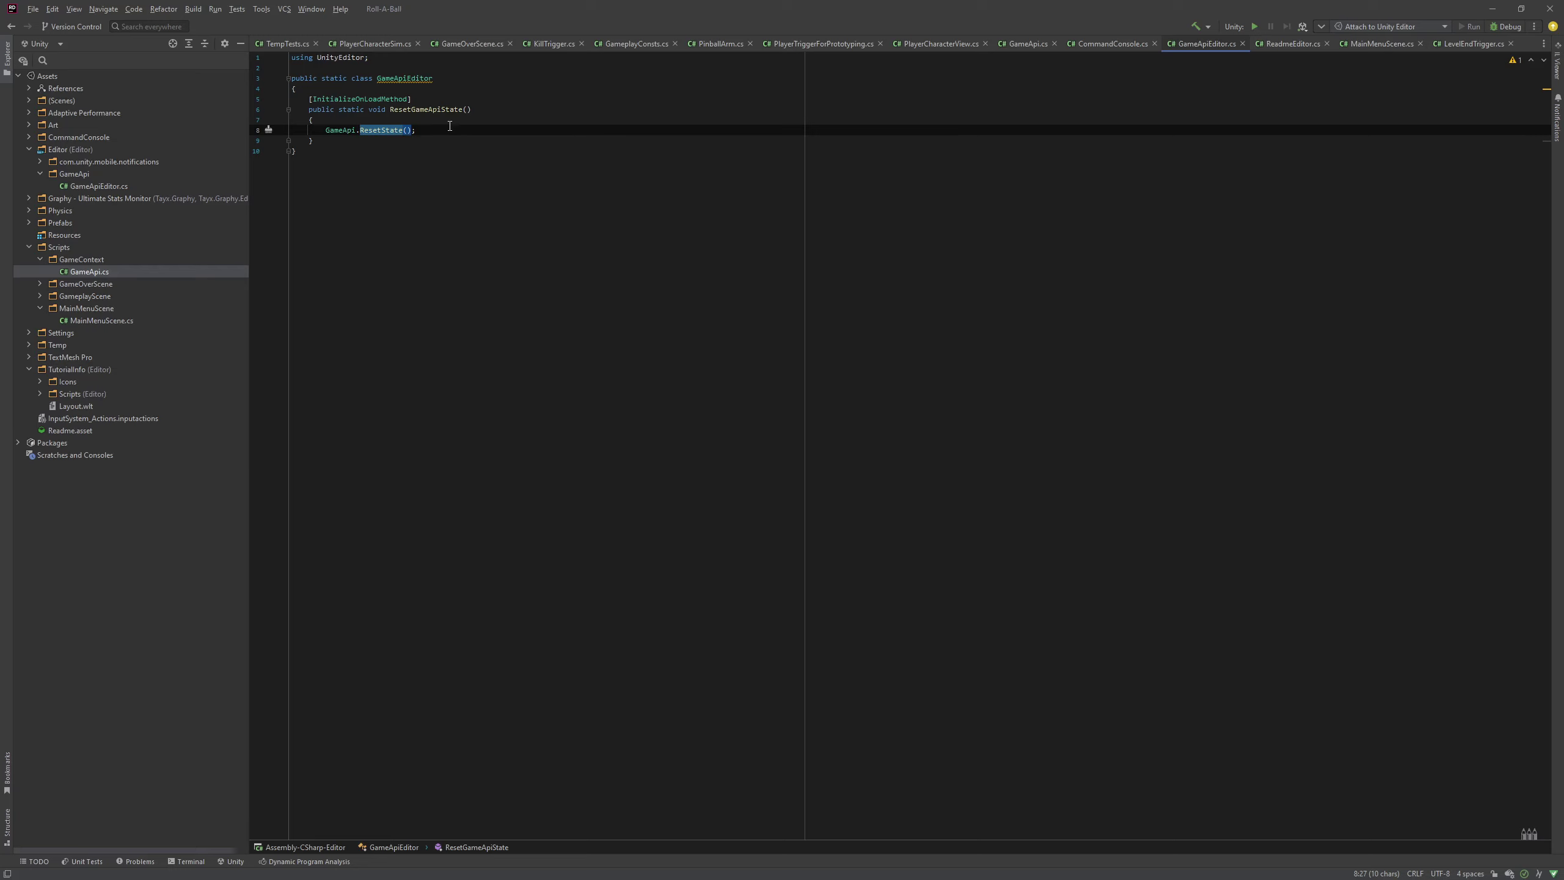
double_click(355, 98)
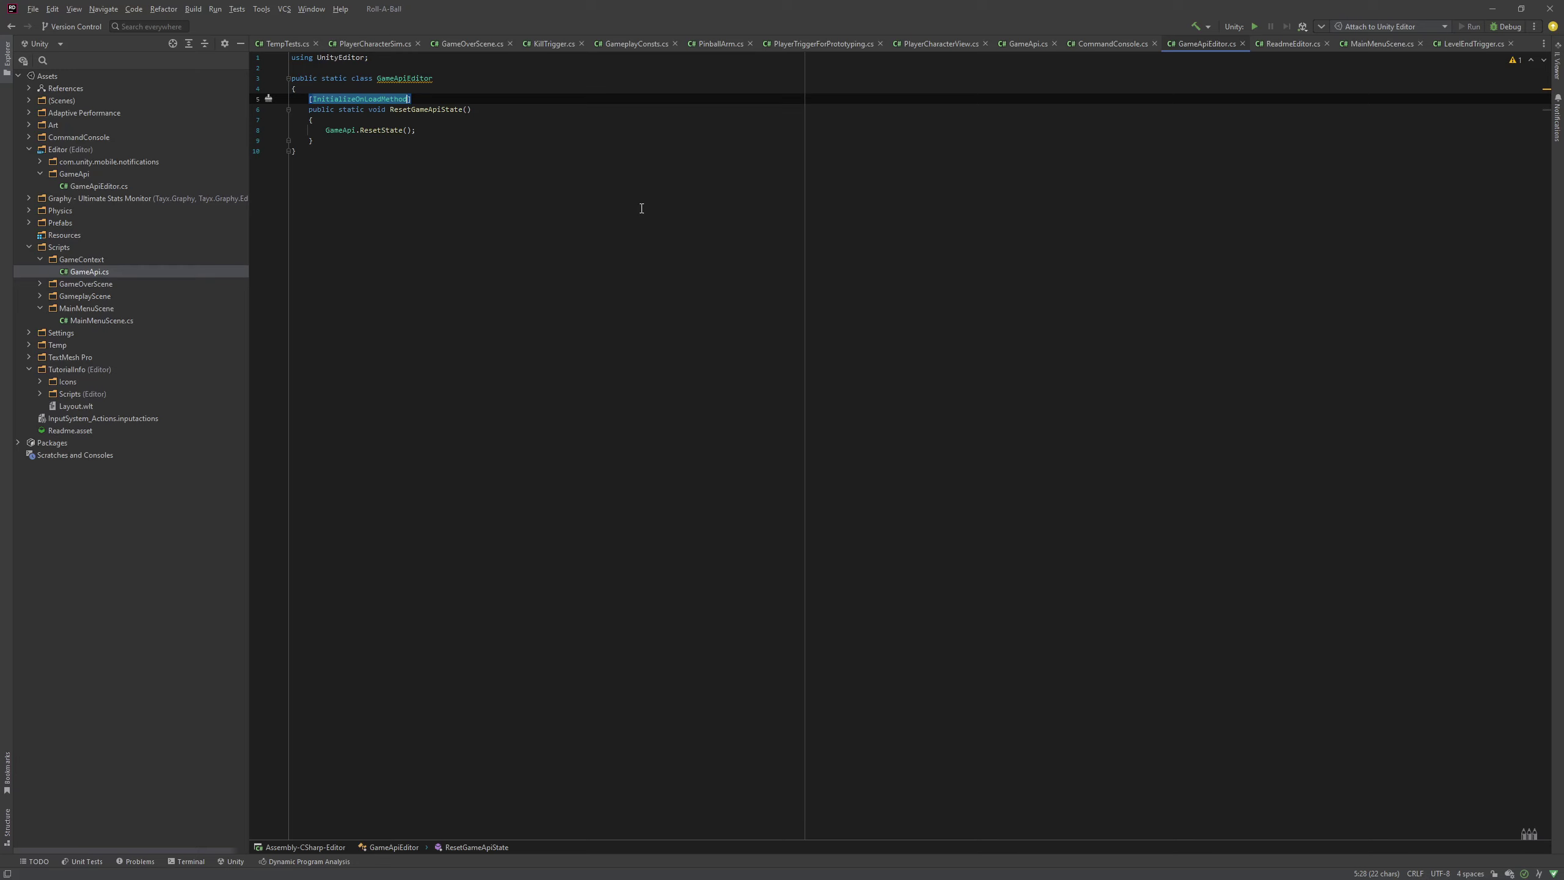
- Enlarge the GameApiEditor.cs font with Ctrl+scroll, then select InitializeOnLoadMethod and the ResetGameApiState name
scroll(581, 252, "up", 1, "ctrl")
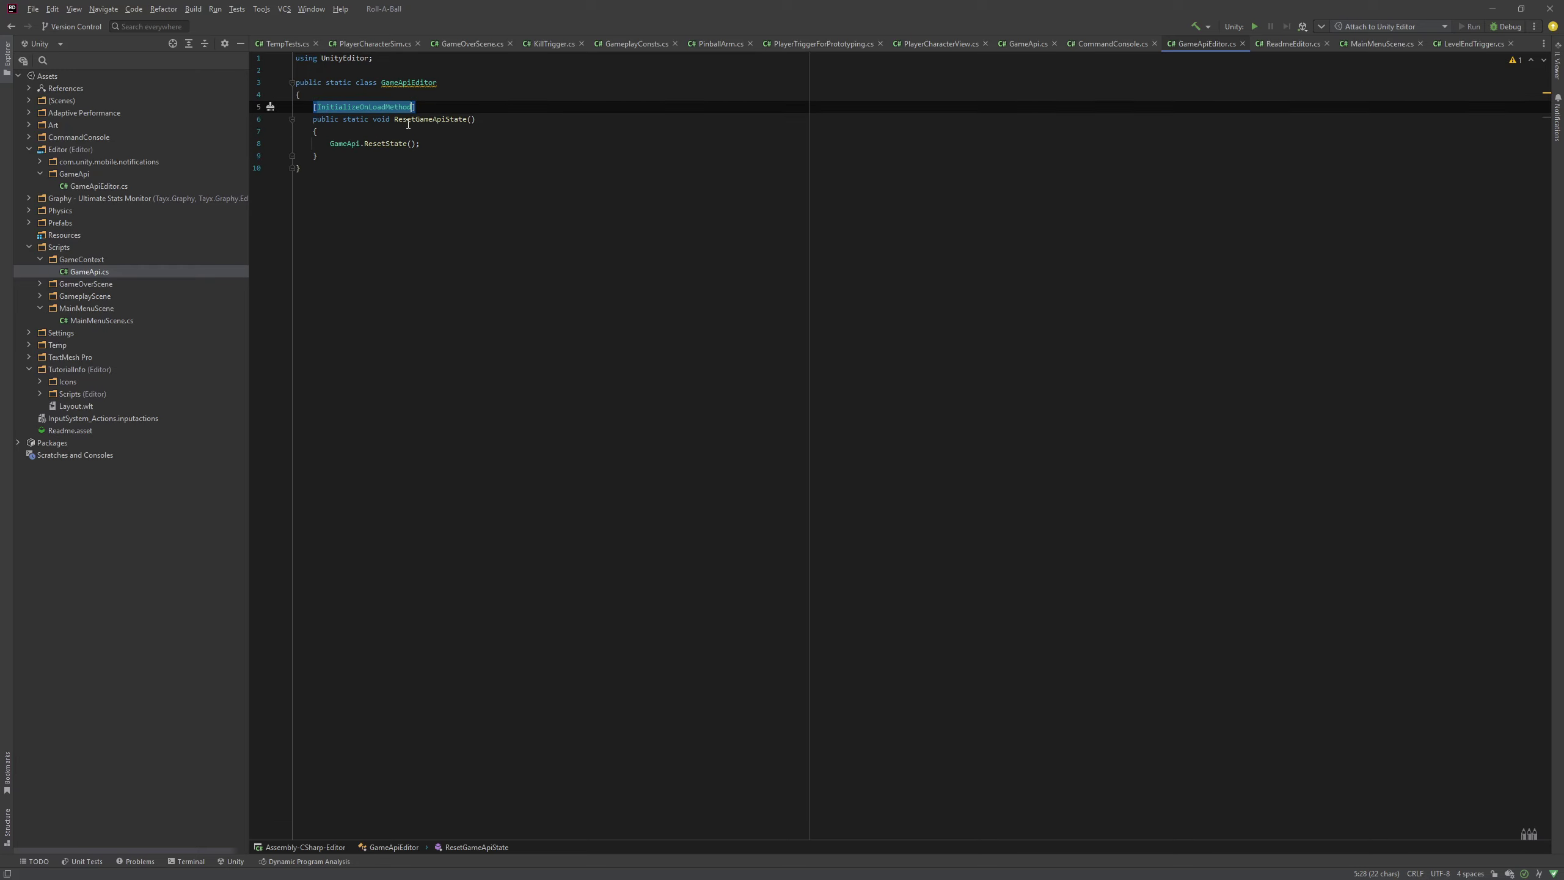
scroll(471, 166, "up", 3, "ctrl")
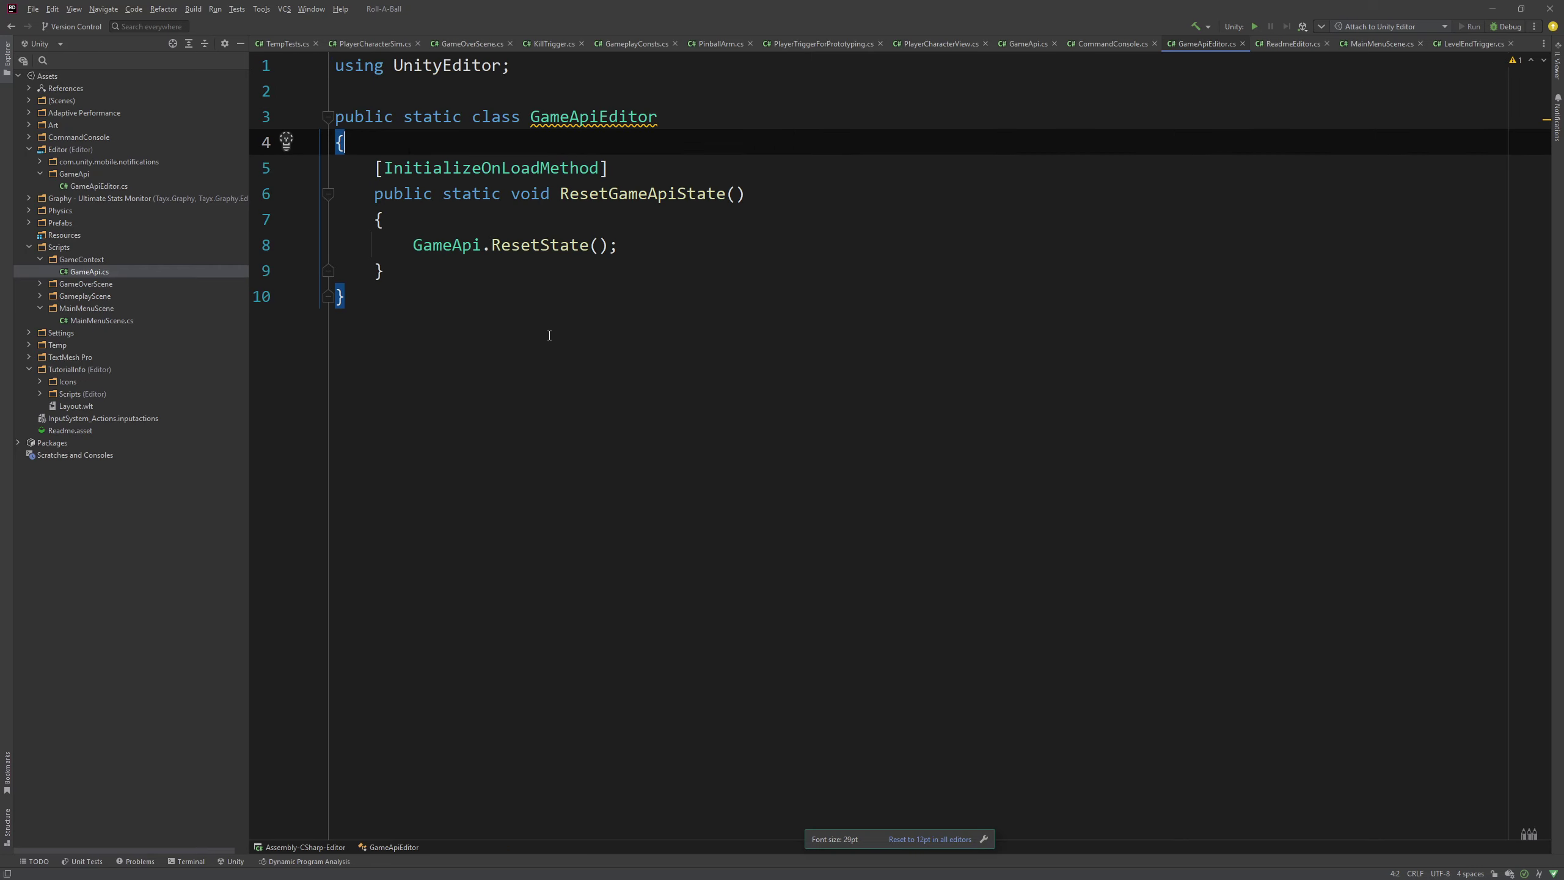
left_click(674, 391)
scroll(680, 394, "up", 1, "ctrl")
scroll(680, 394, "up", 1, "ctrl")
scroll(680, 393, "up", 3, "ctrl")
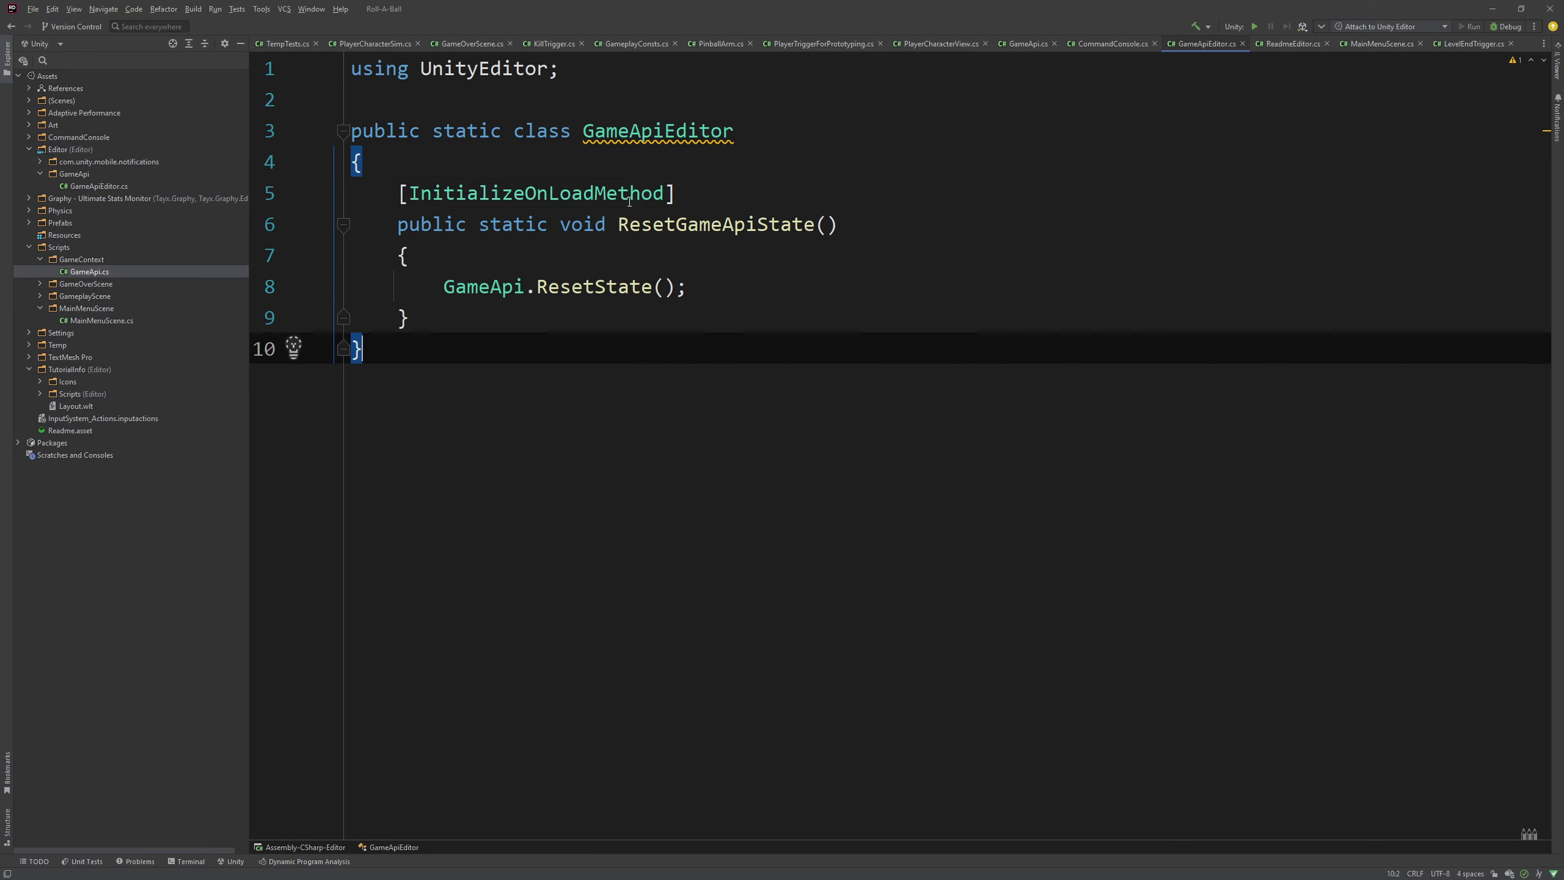
double_click(536, 193)
double_click(714, 225)
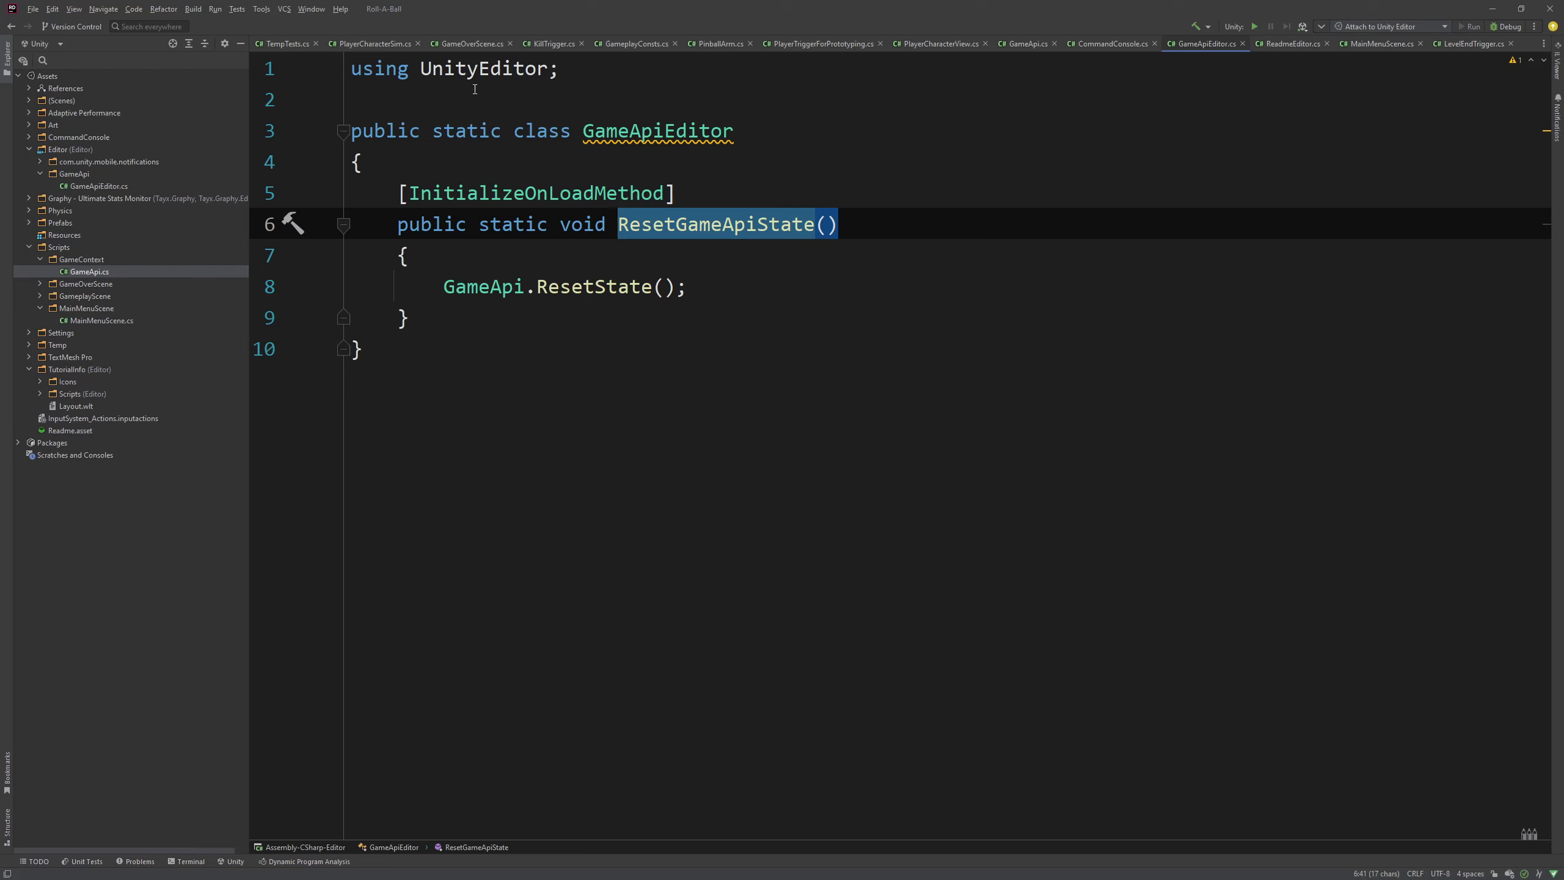
- Check the UnityEditor using line and the class declaration, then go to GameApi.ResetState's definition
double_click(480, 68)
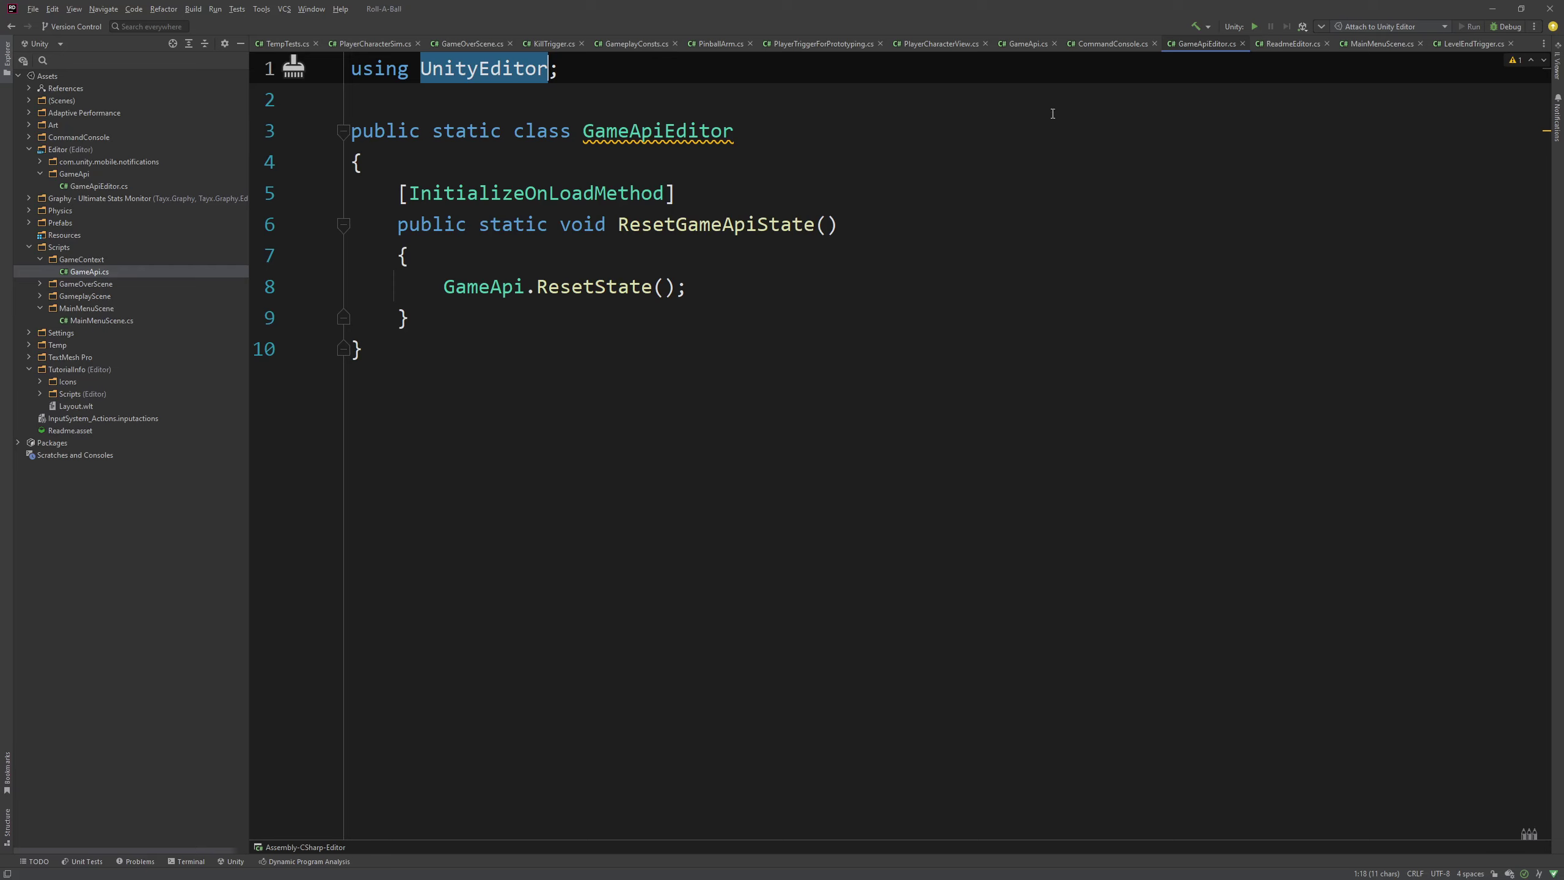
left_click(628, 175)
left_click_drag(501, 131, 735, 131)
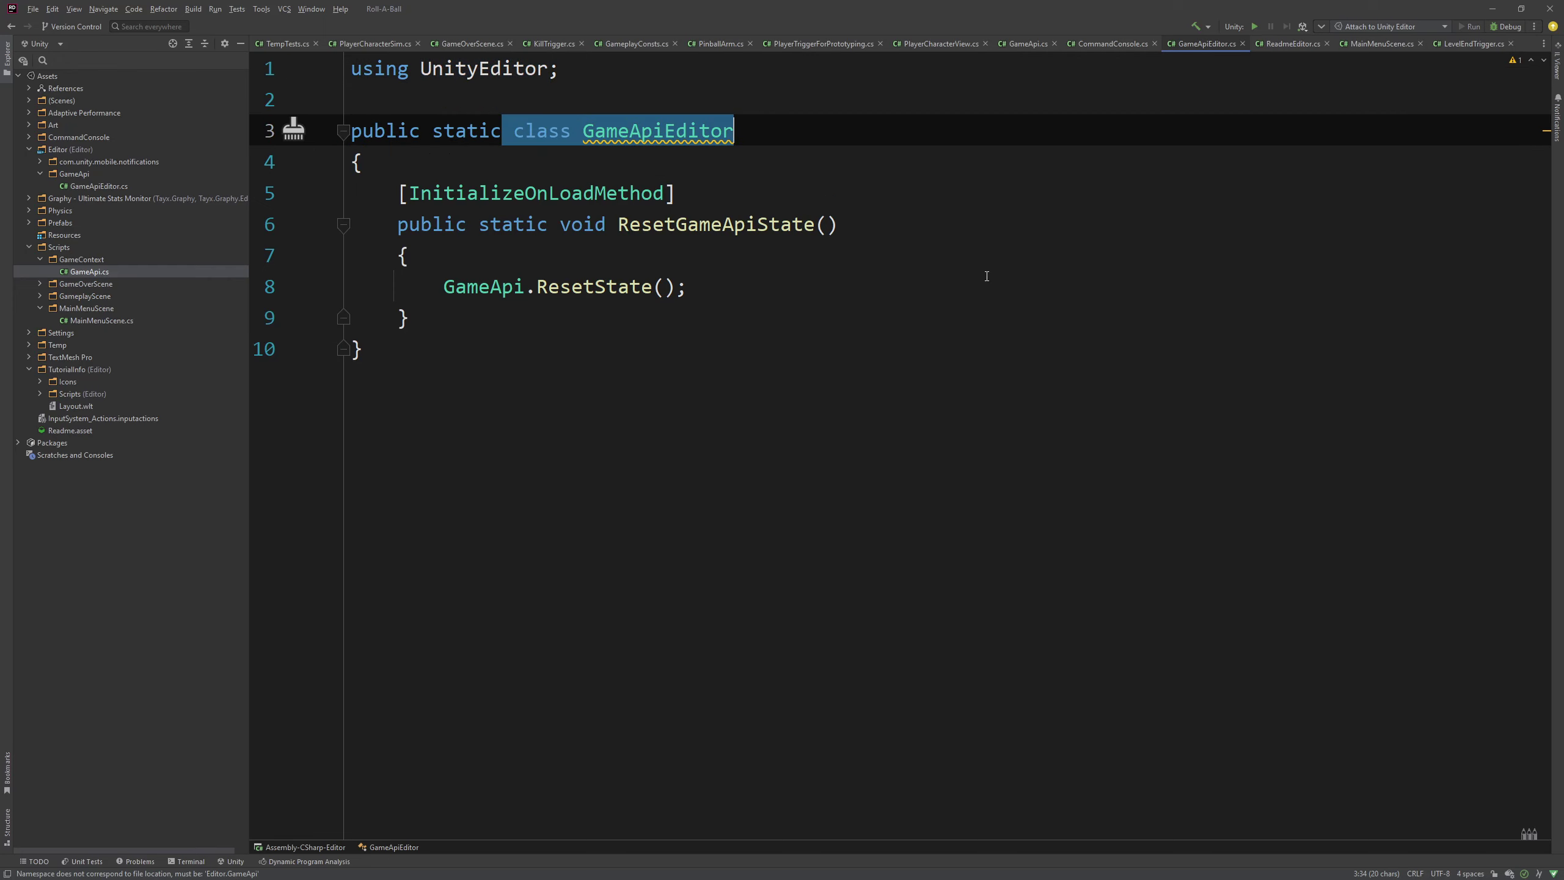
left_click(385, 130)
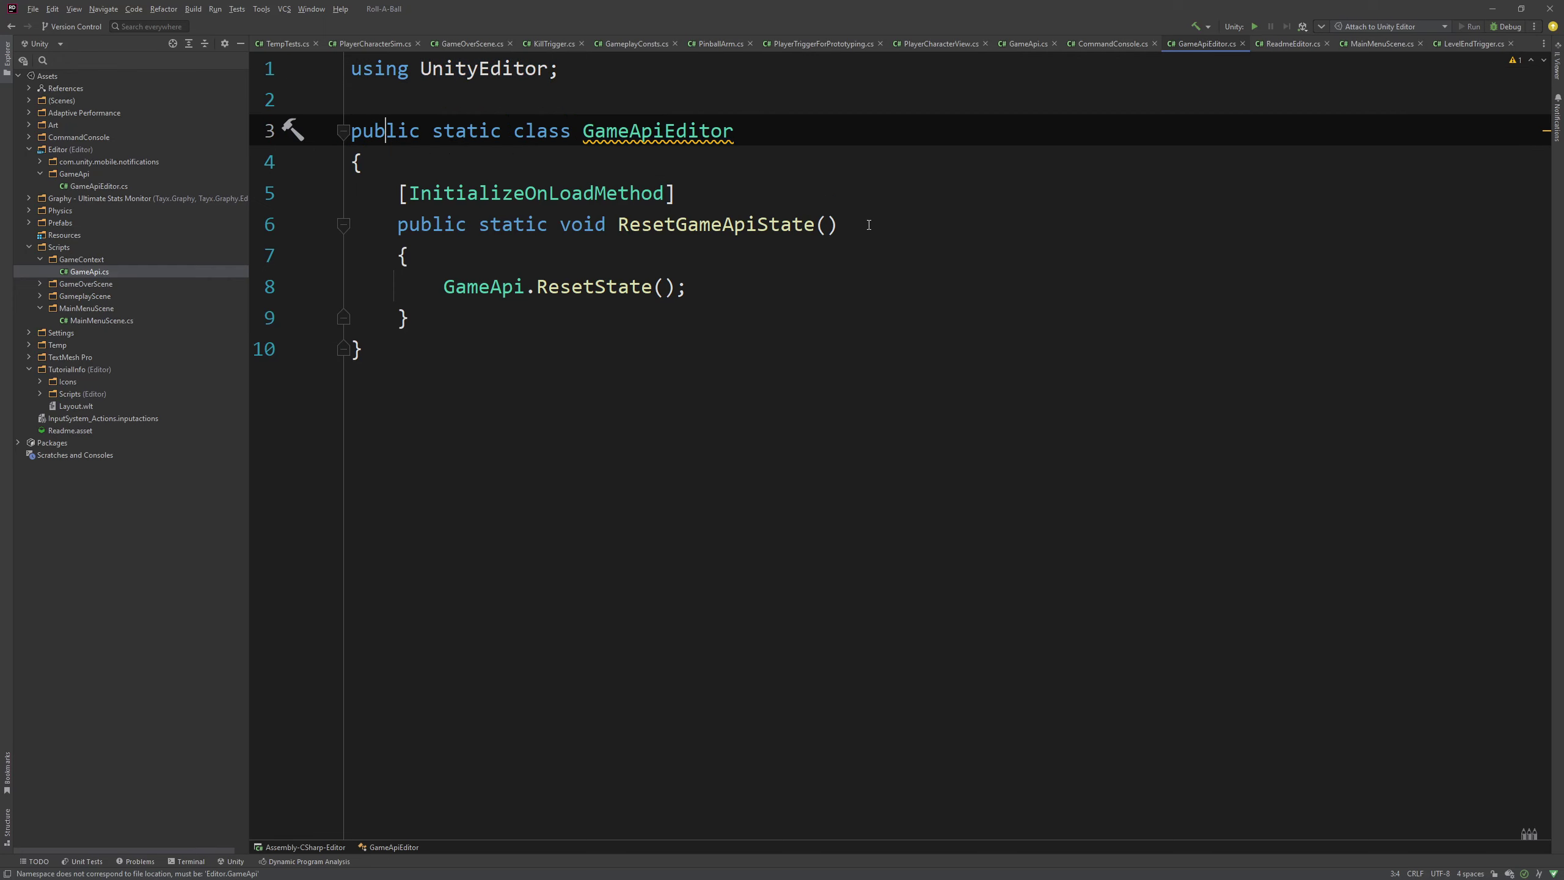
left_click(590, 289)
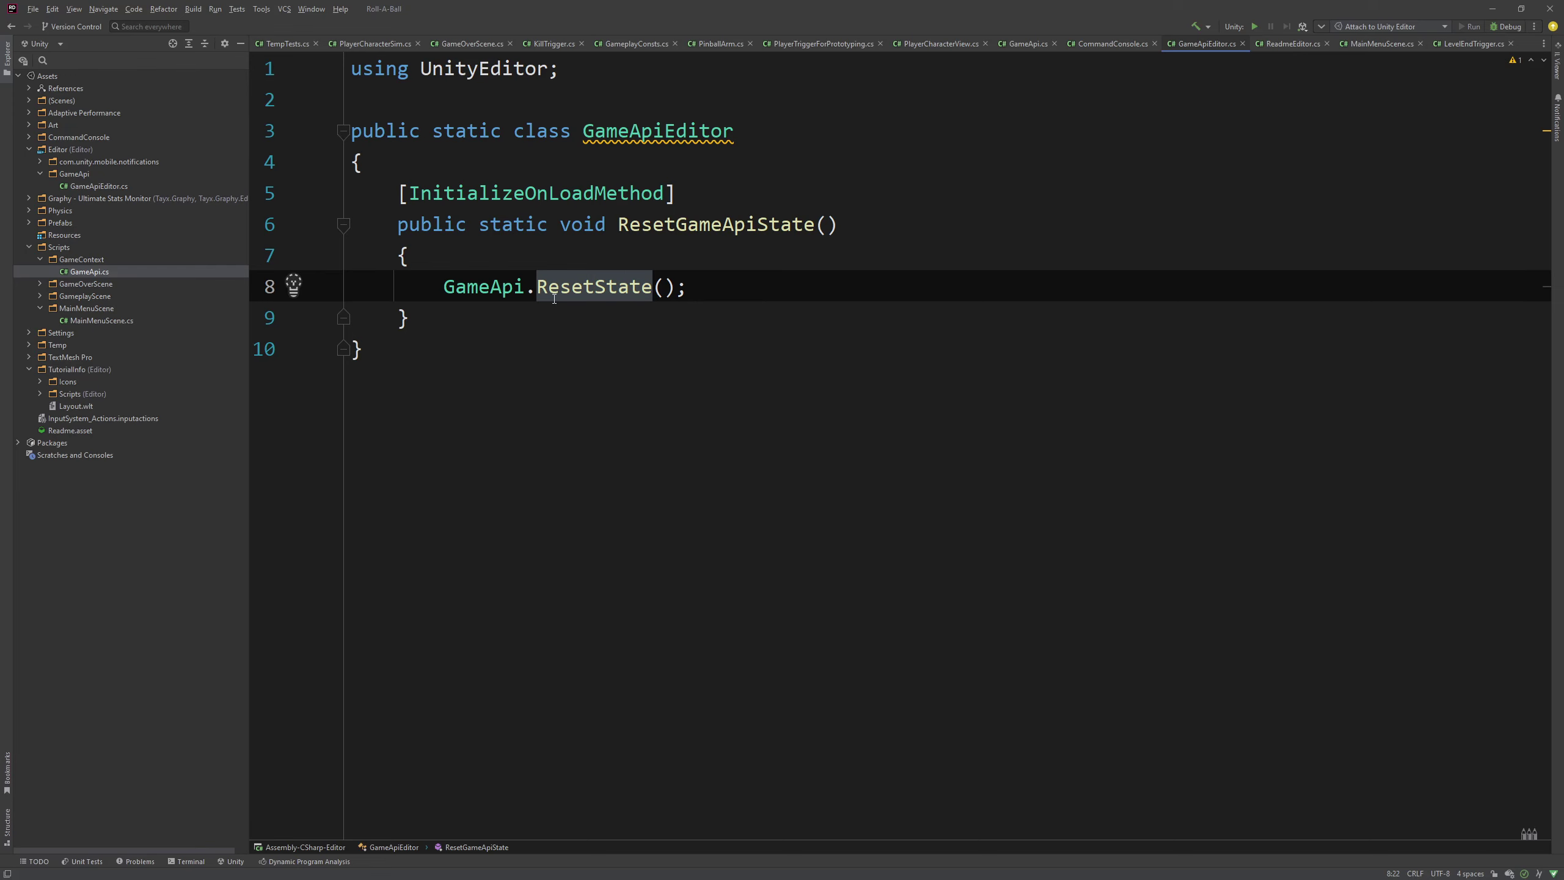
left_click(590, 291, "ctrl")
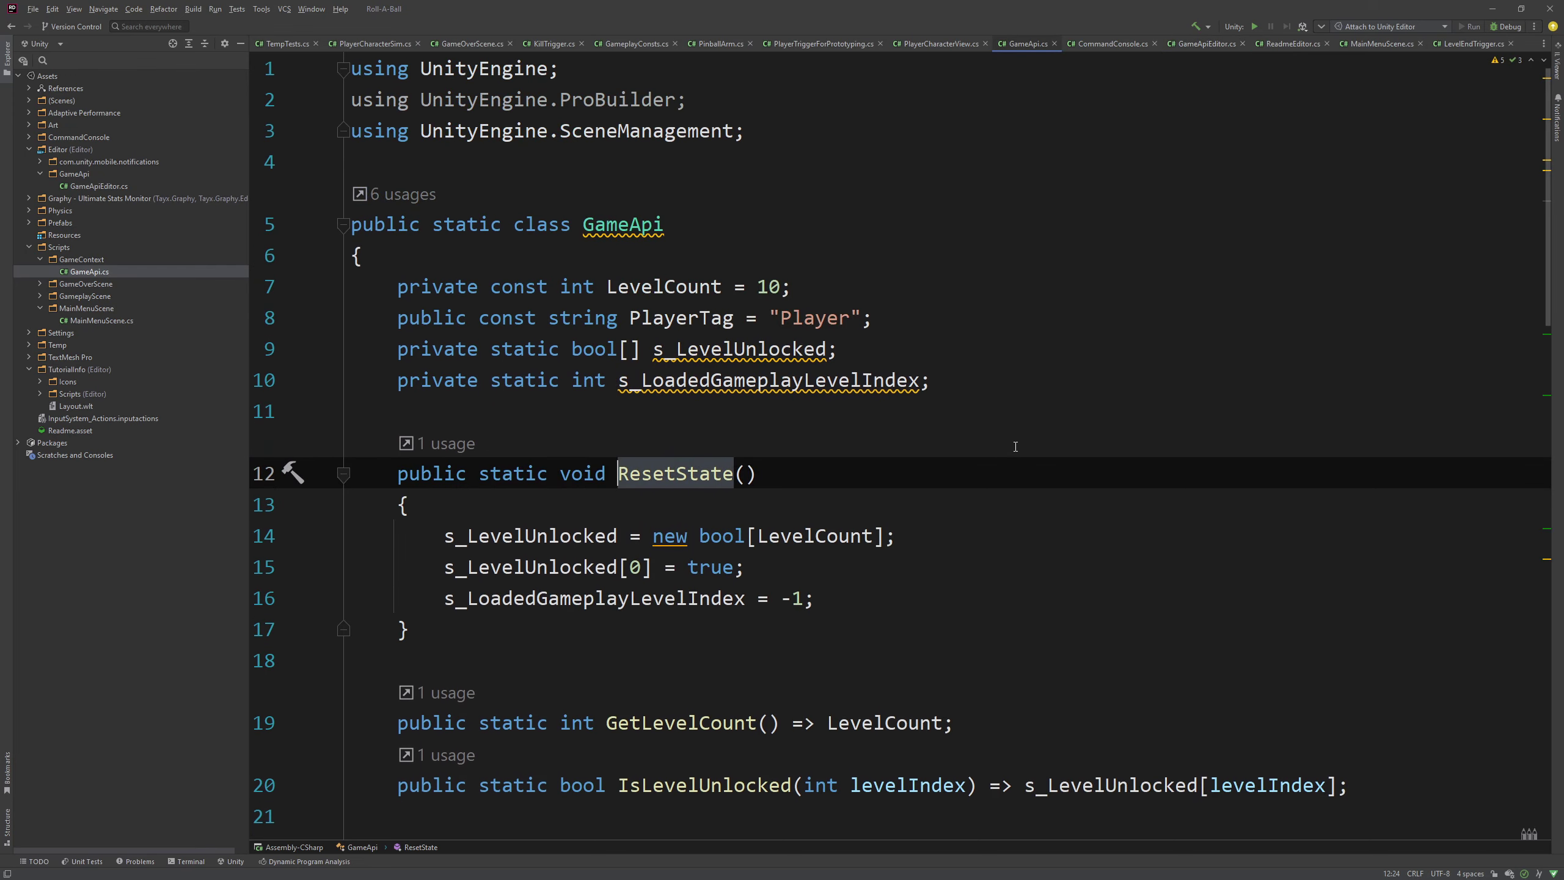
- Inspect the ResetState method declaration in GameApi.cs
left_click(785, 476)
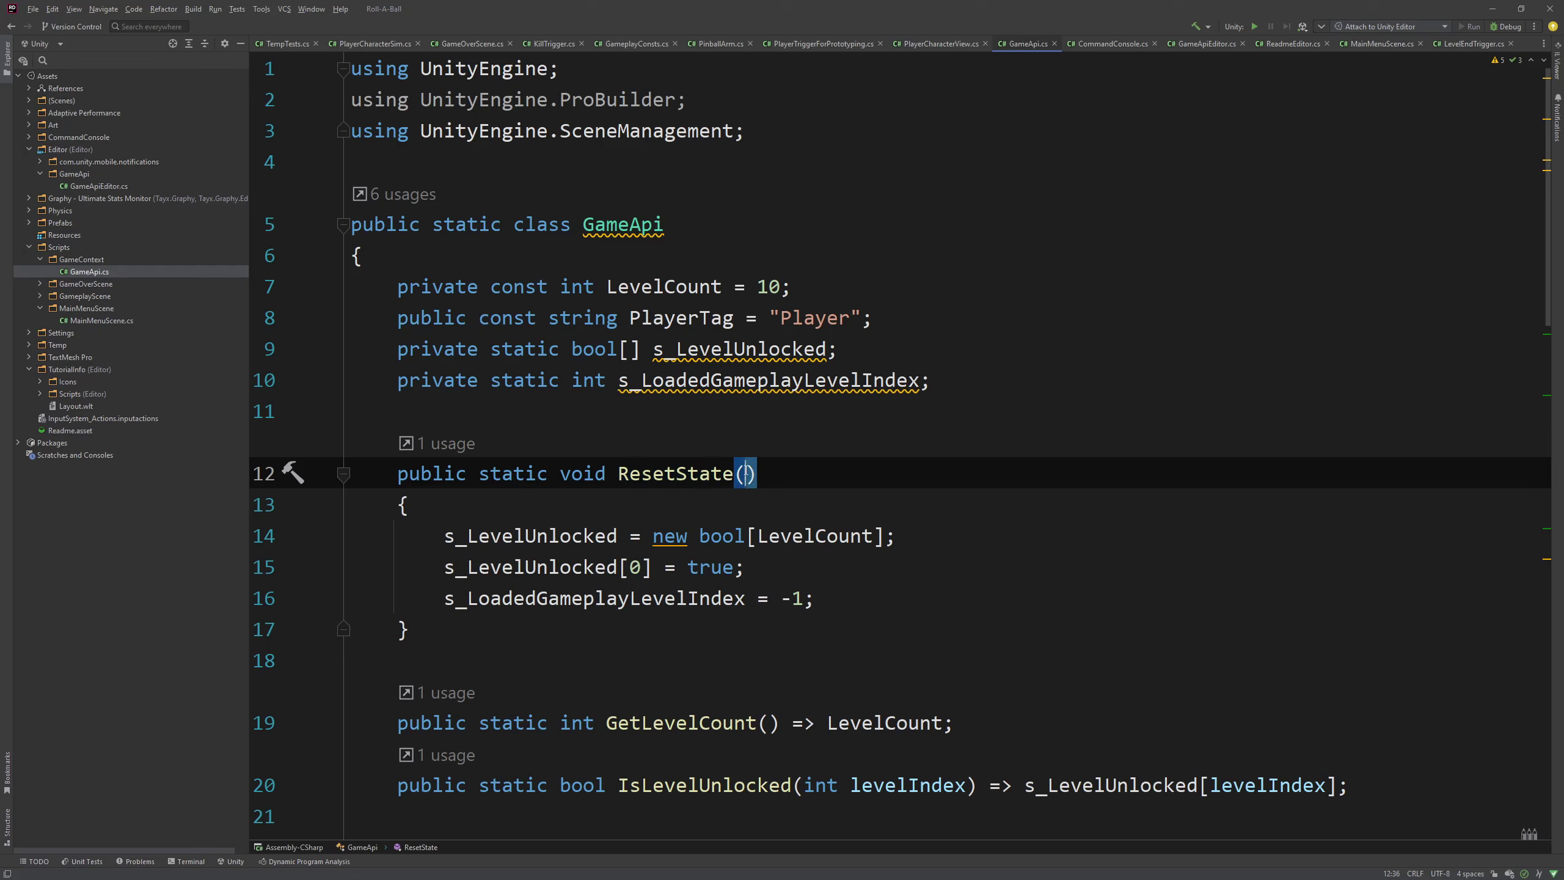
double_click(638, 473)
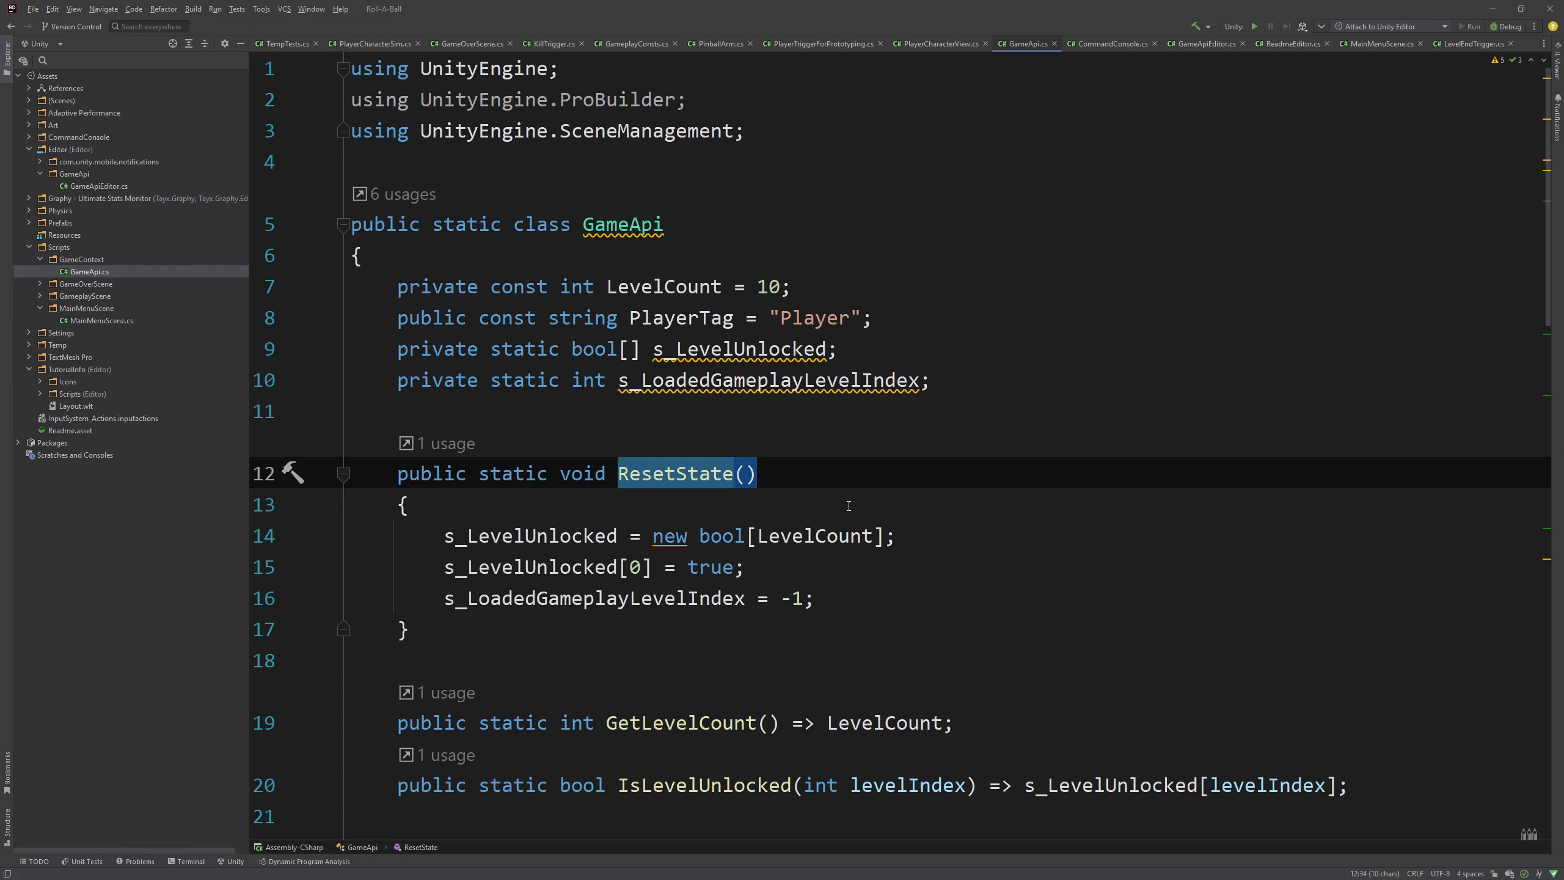
left_click(795, 469)
double_click(678, 486)
key("Up")
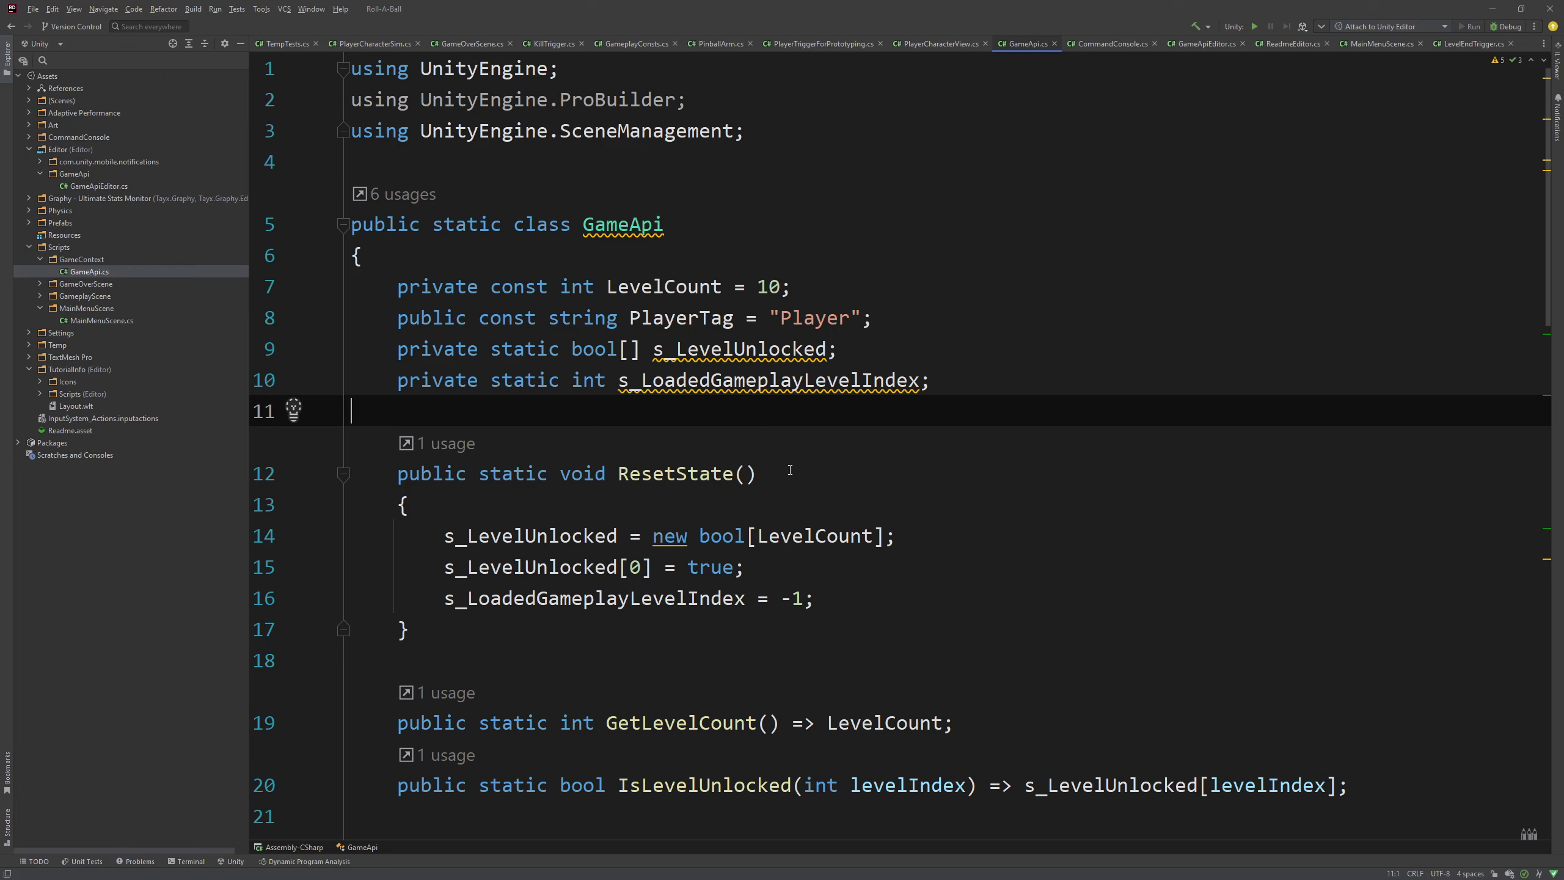
left_click(789, 470)
double_click(677, 473)
- Review the ResetState line that unlocks the first level, then switch to CommandConsole.cs
left_click(944, 556)
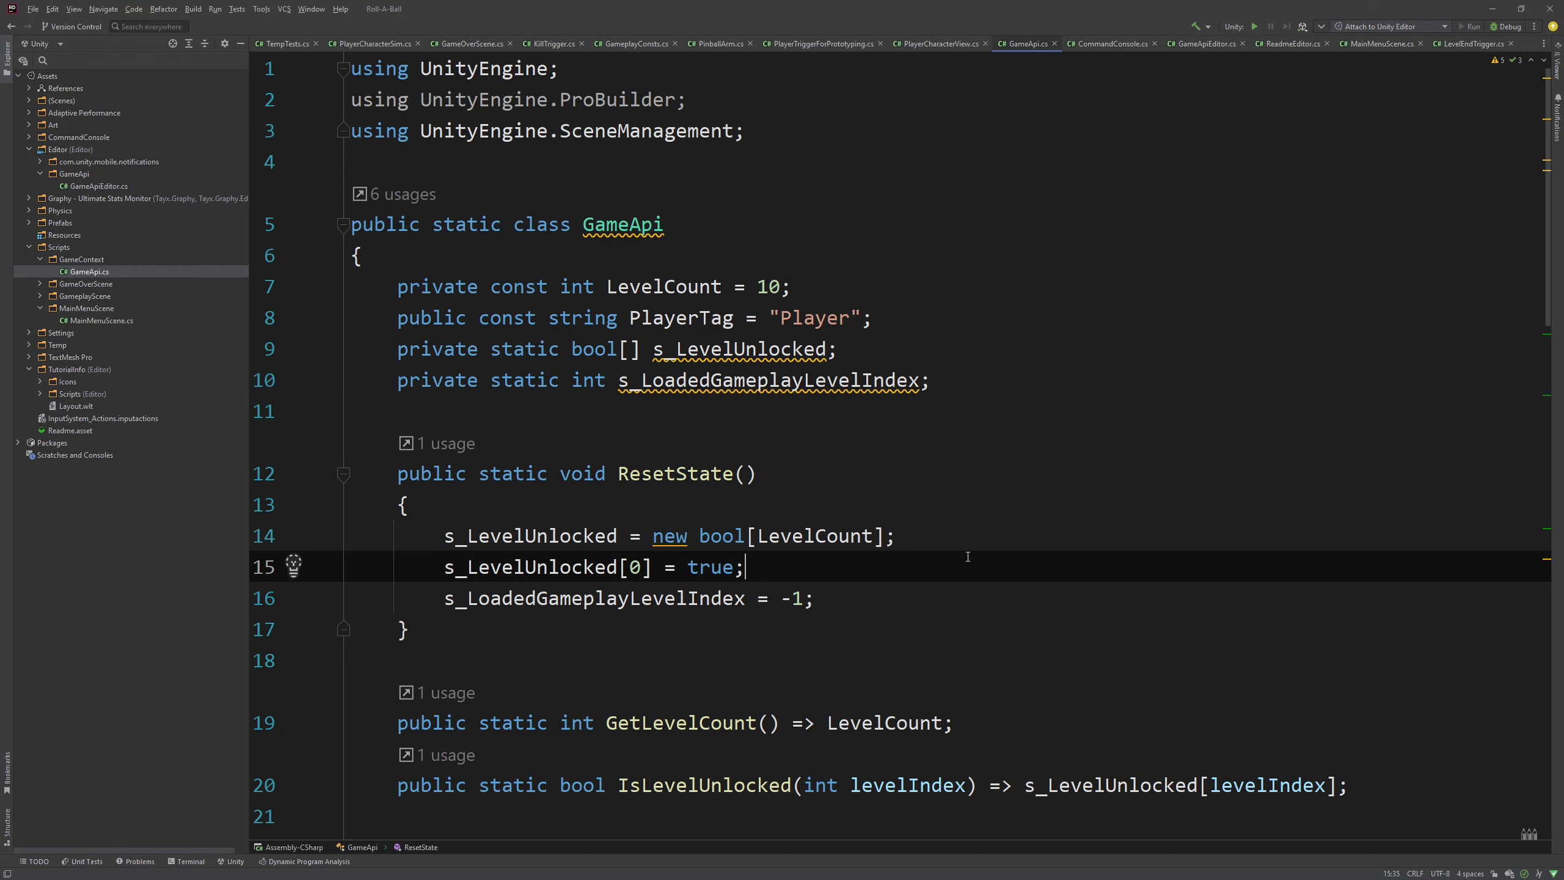
left_click(787, 475)
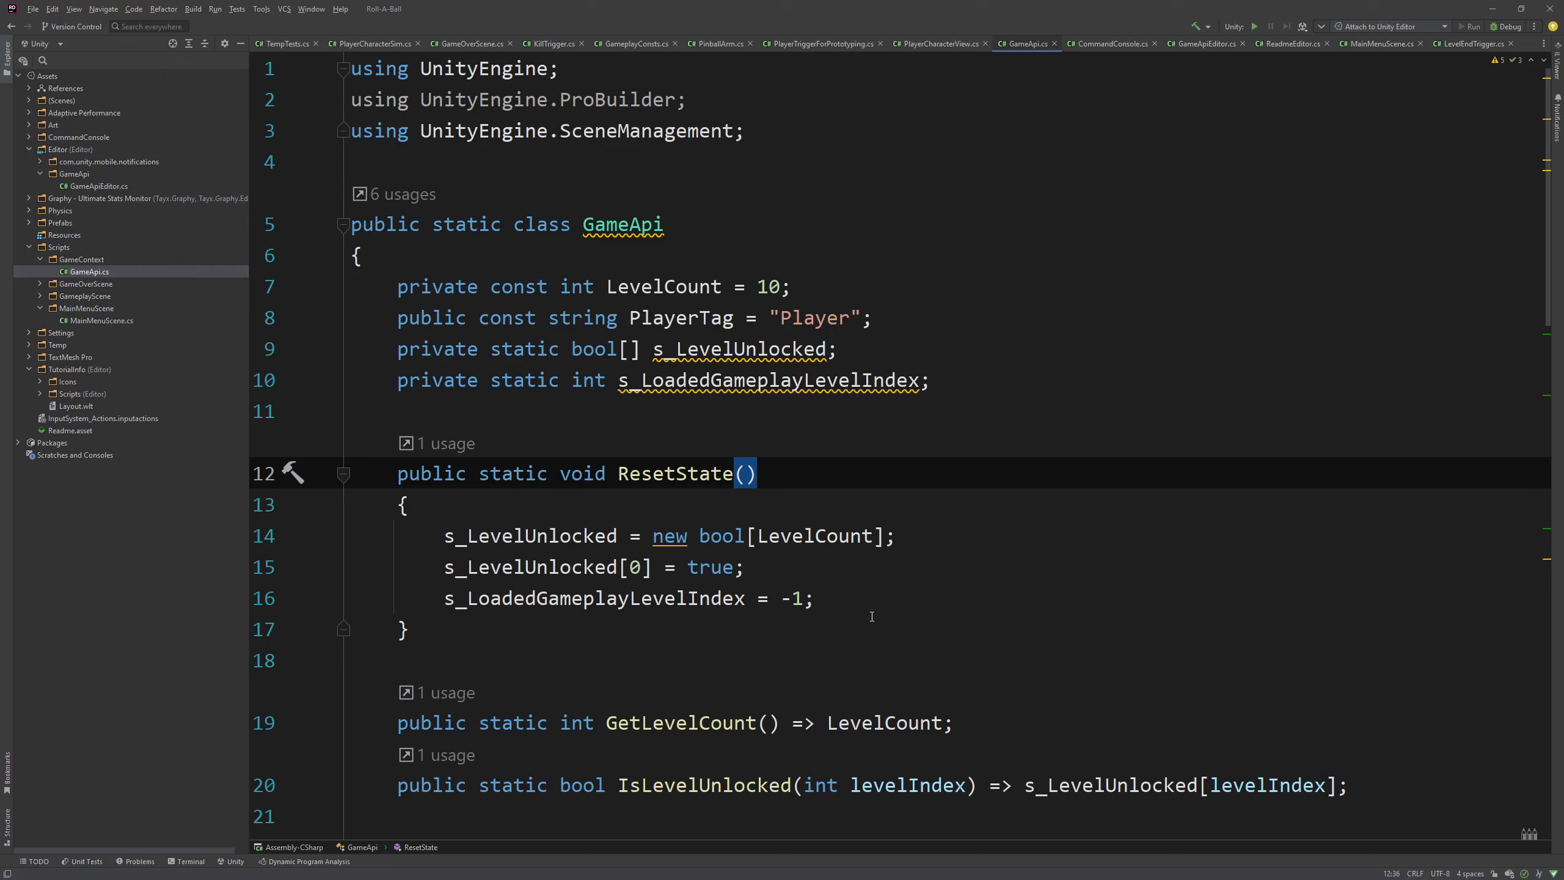
left_click(835, 567)
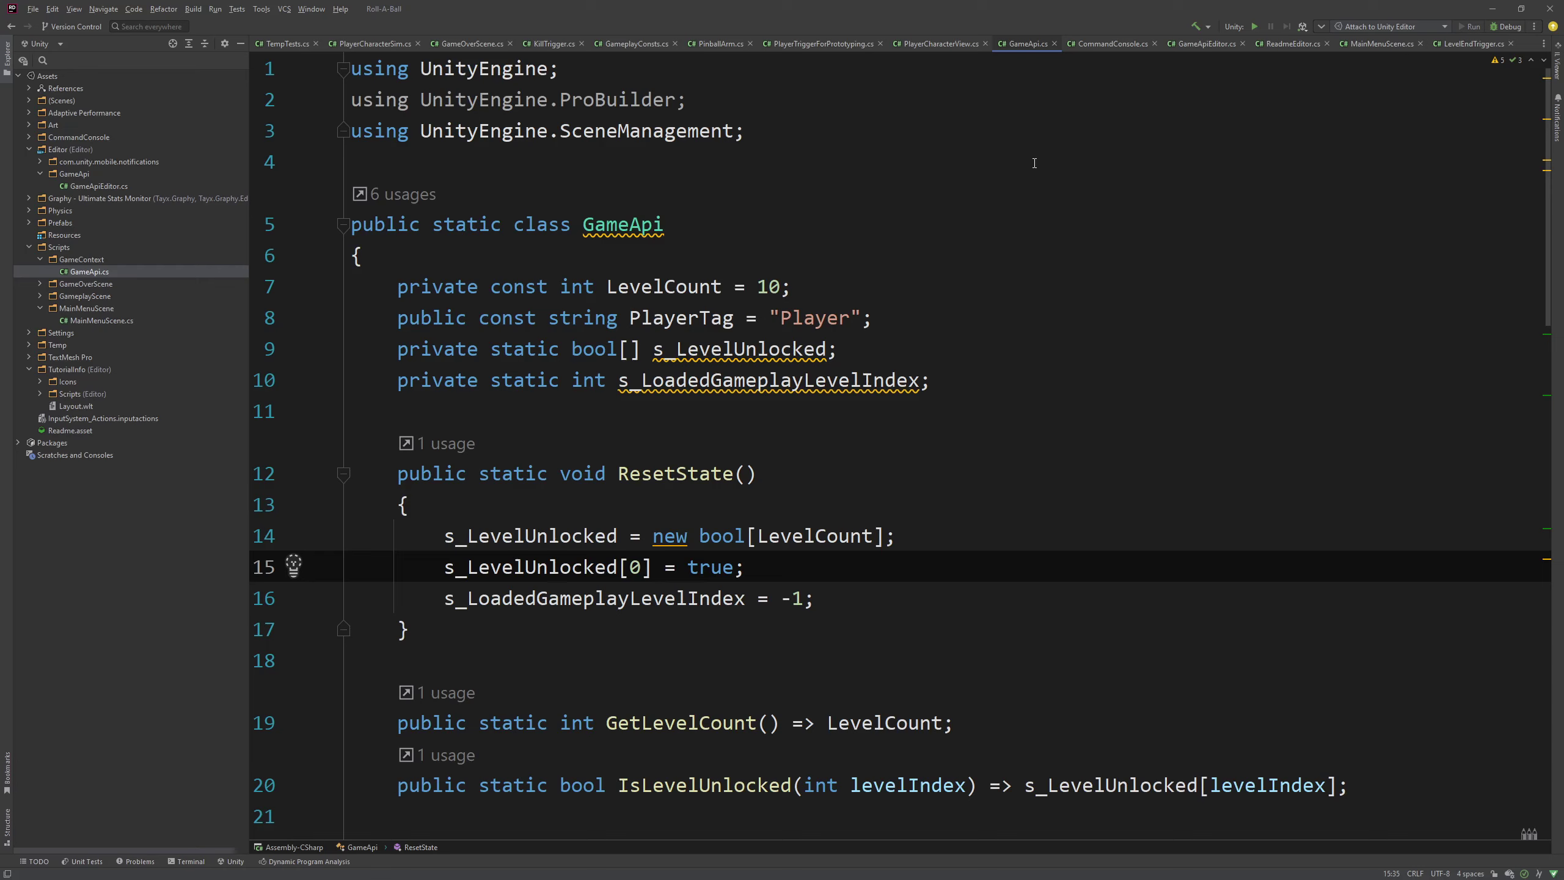
left_click(1105, 45)
- Select the RuntimeInitializeOnLoadMethod(AfterAssembliesLoaded) attribute on line 121 of CommandConsole.cs
scroll(609, 168, "up", 7)
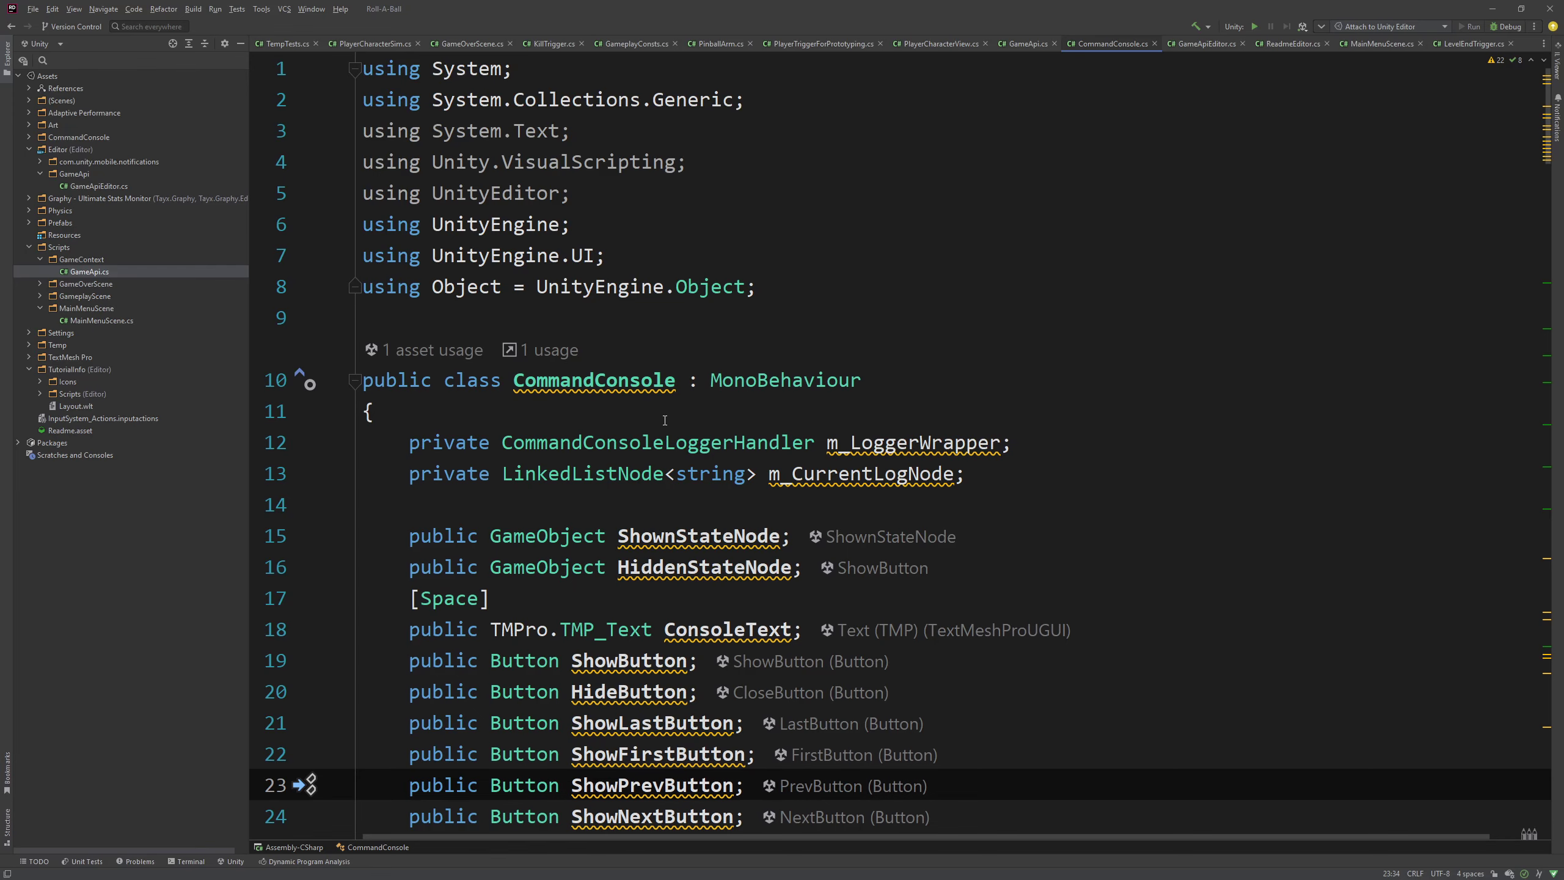
scroll(665, 420, "down", 5)
scroll(664, 420, "up", 4)
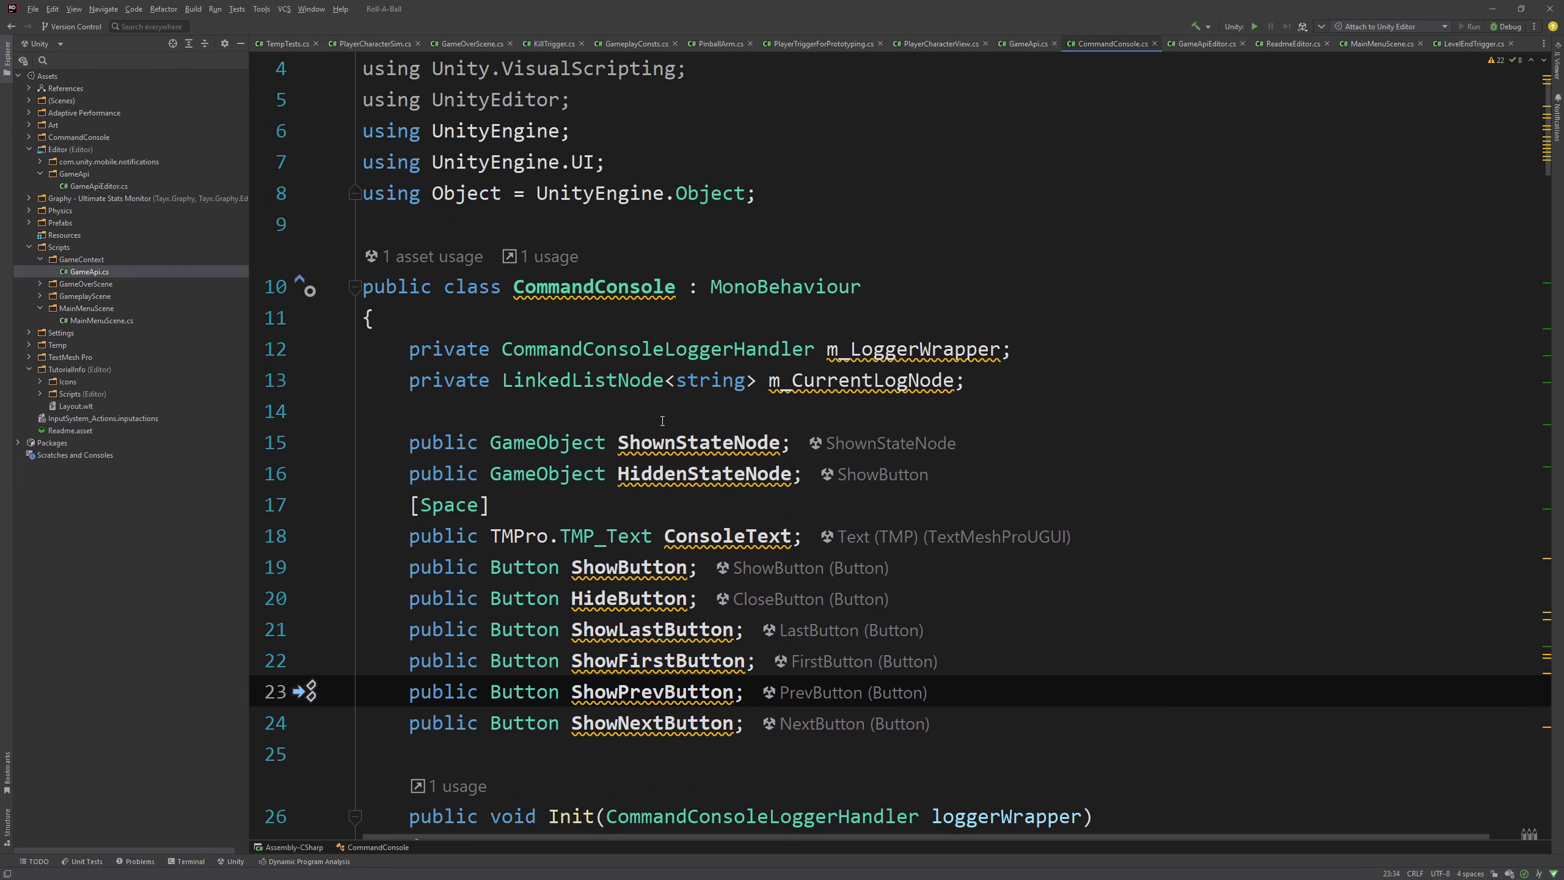
scroll(672, 428, "down", 20)
double_click(460, 193)
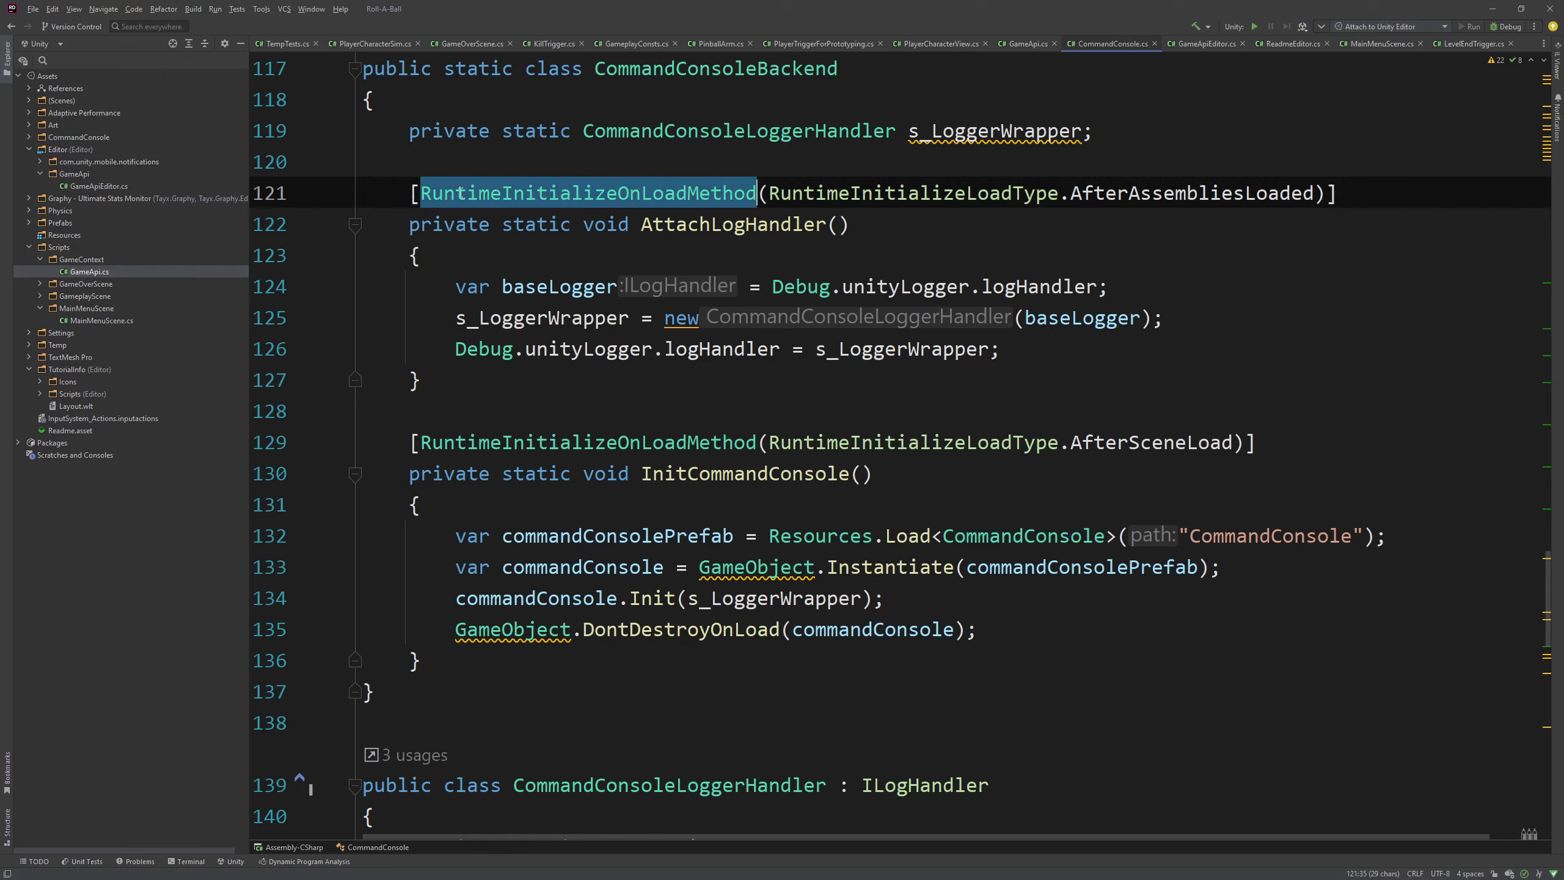
left_click(1213, 245)
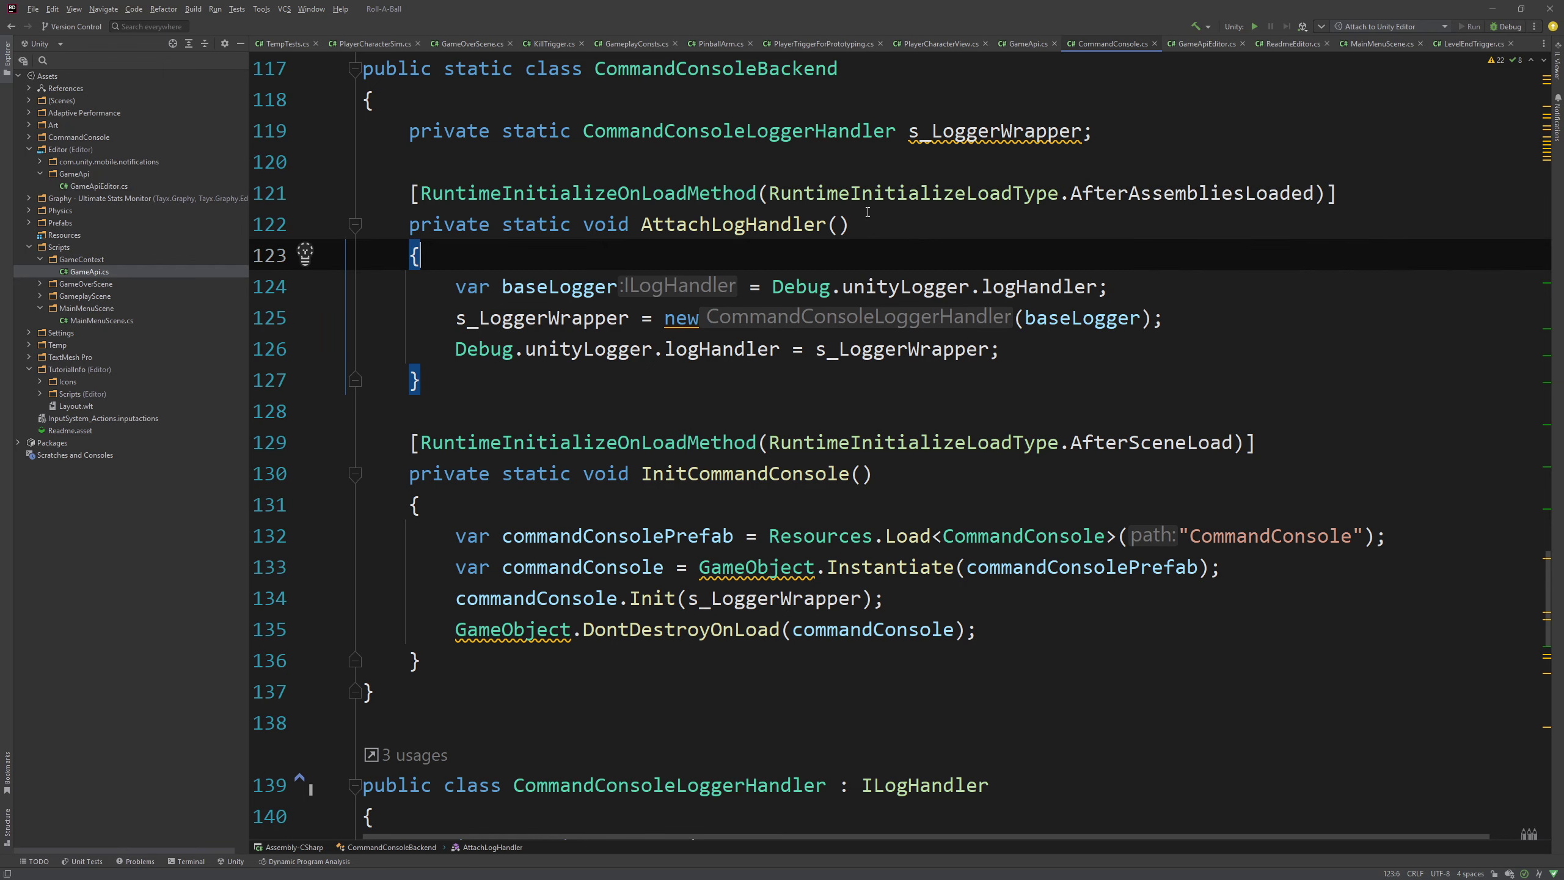
left_click_drag(390, 188, 1291, 193)
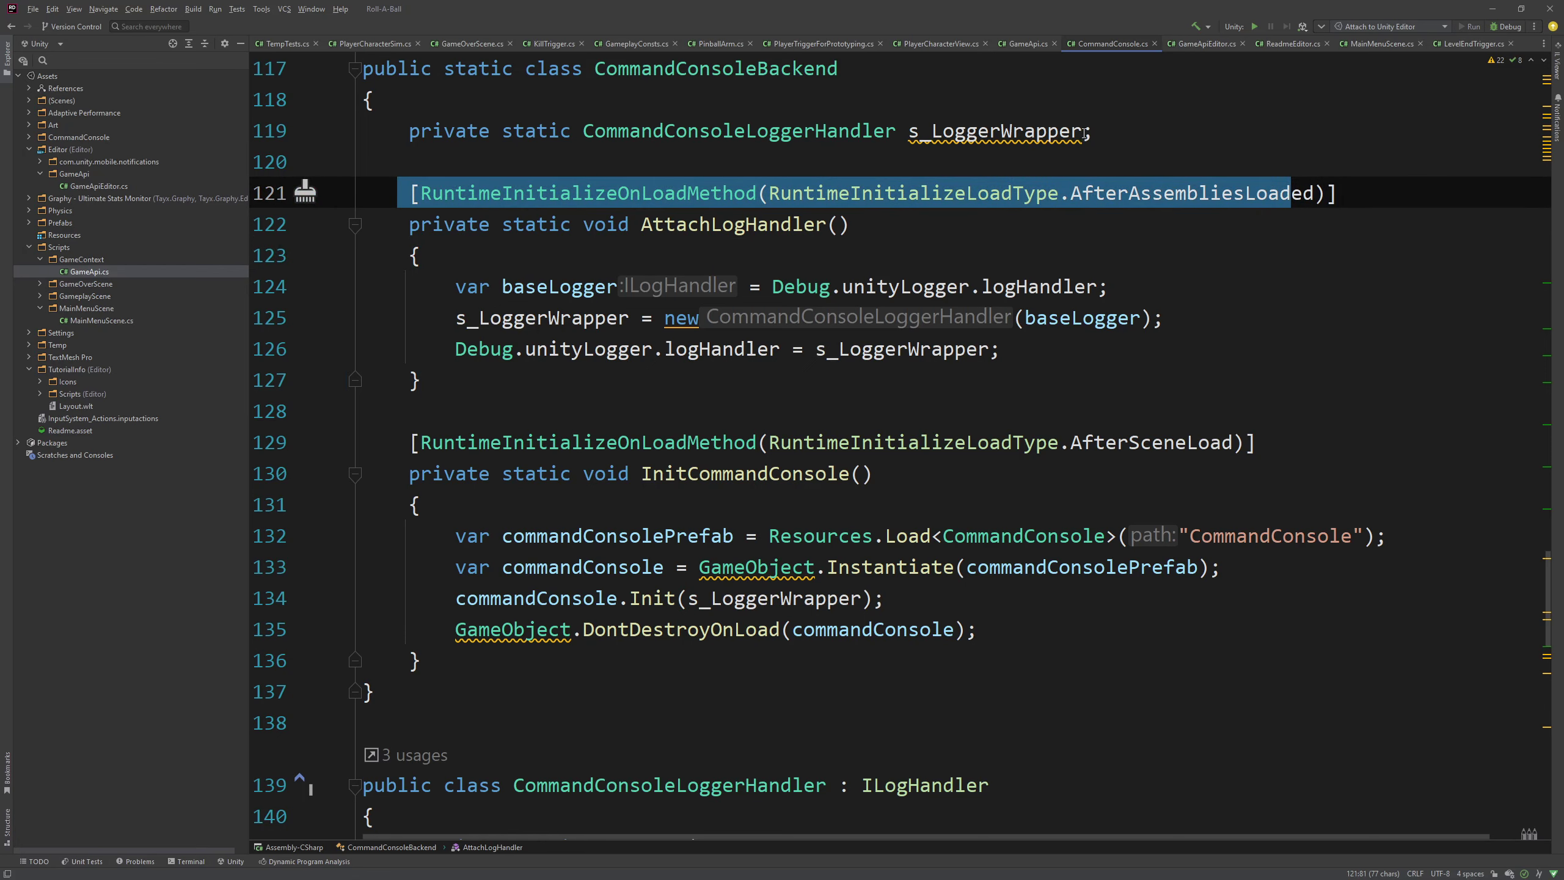
- Compare against the GameApiEditor.cs class, then return to CommandConsole.cs and review the AttachLogHandler method
left_click(1201, 43)
key("ctrl+w")
key("ctrl+w")
key("ctrl+w")
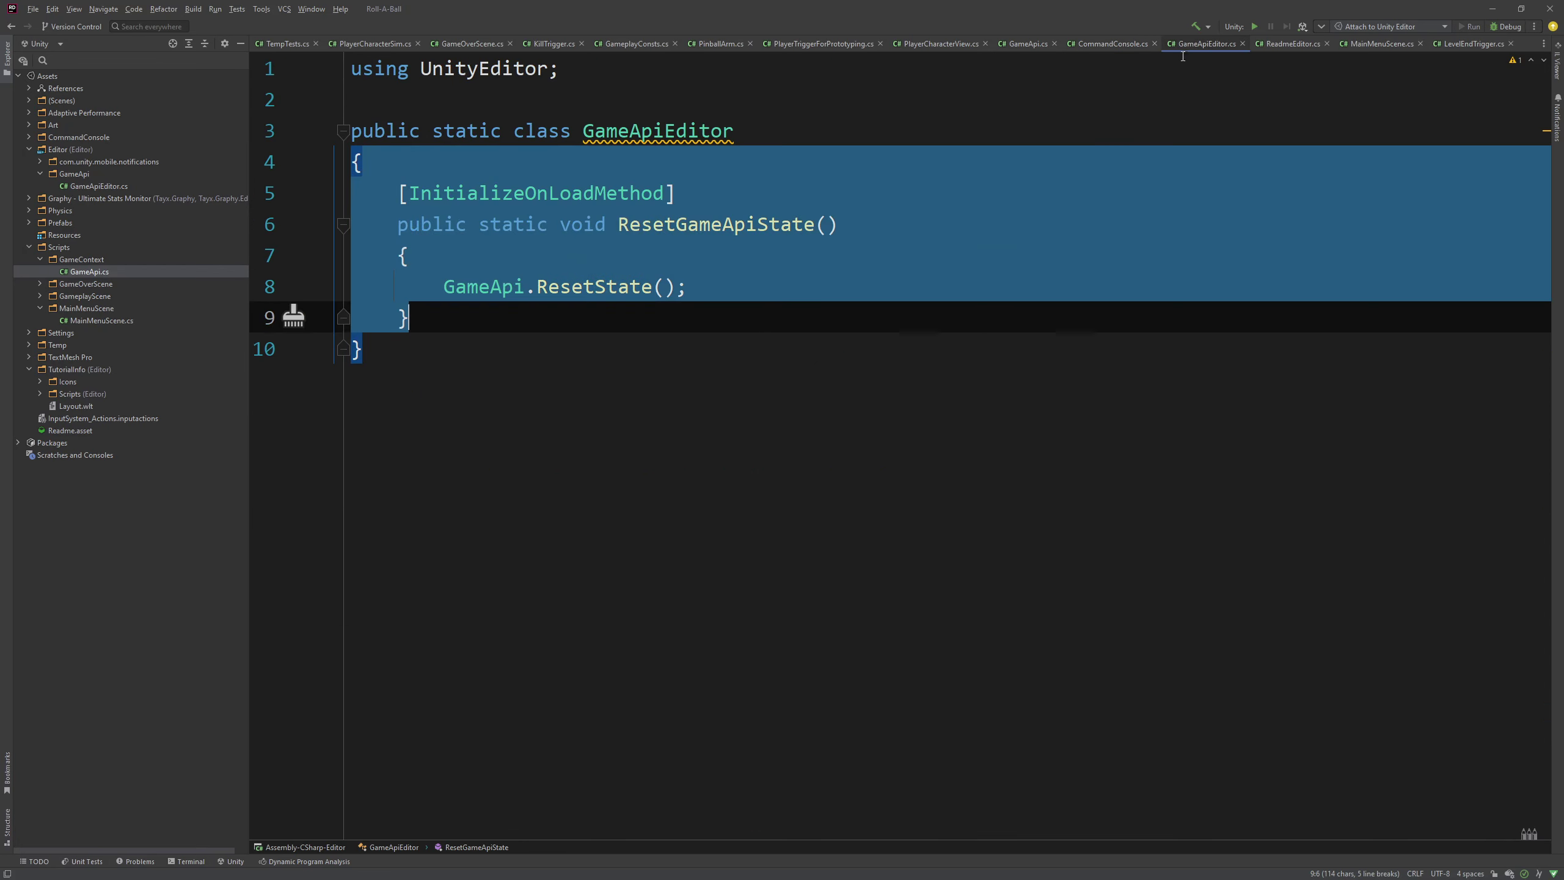
left_click(1114, 45)
left_click_drag(409, 210, 408, 443)
left_click(1064, 644)
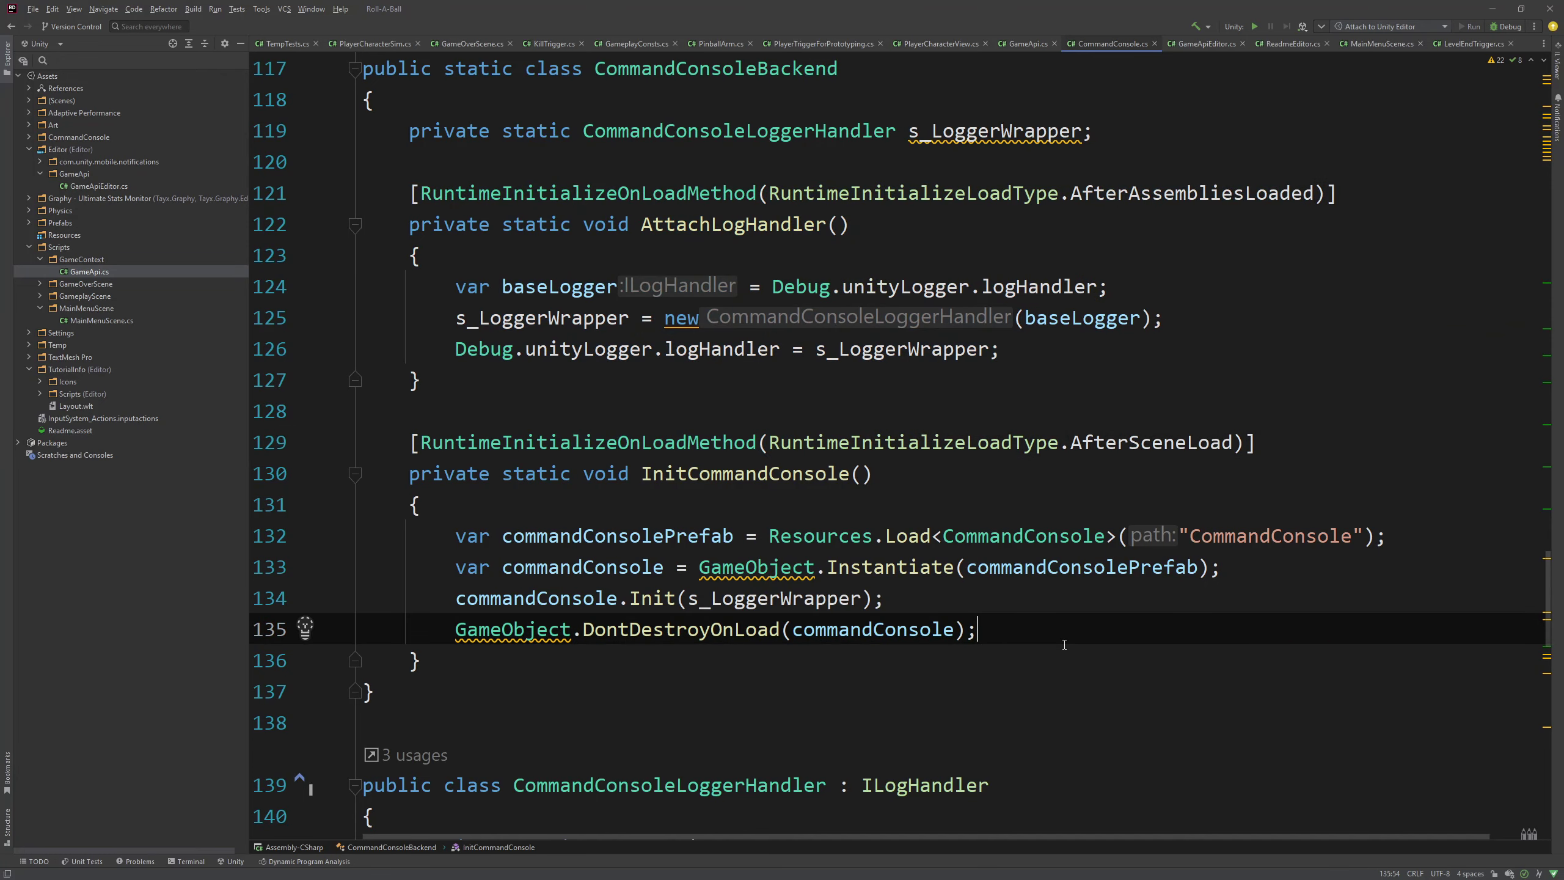
left_click(435, 413)
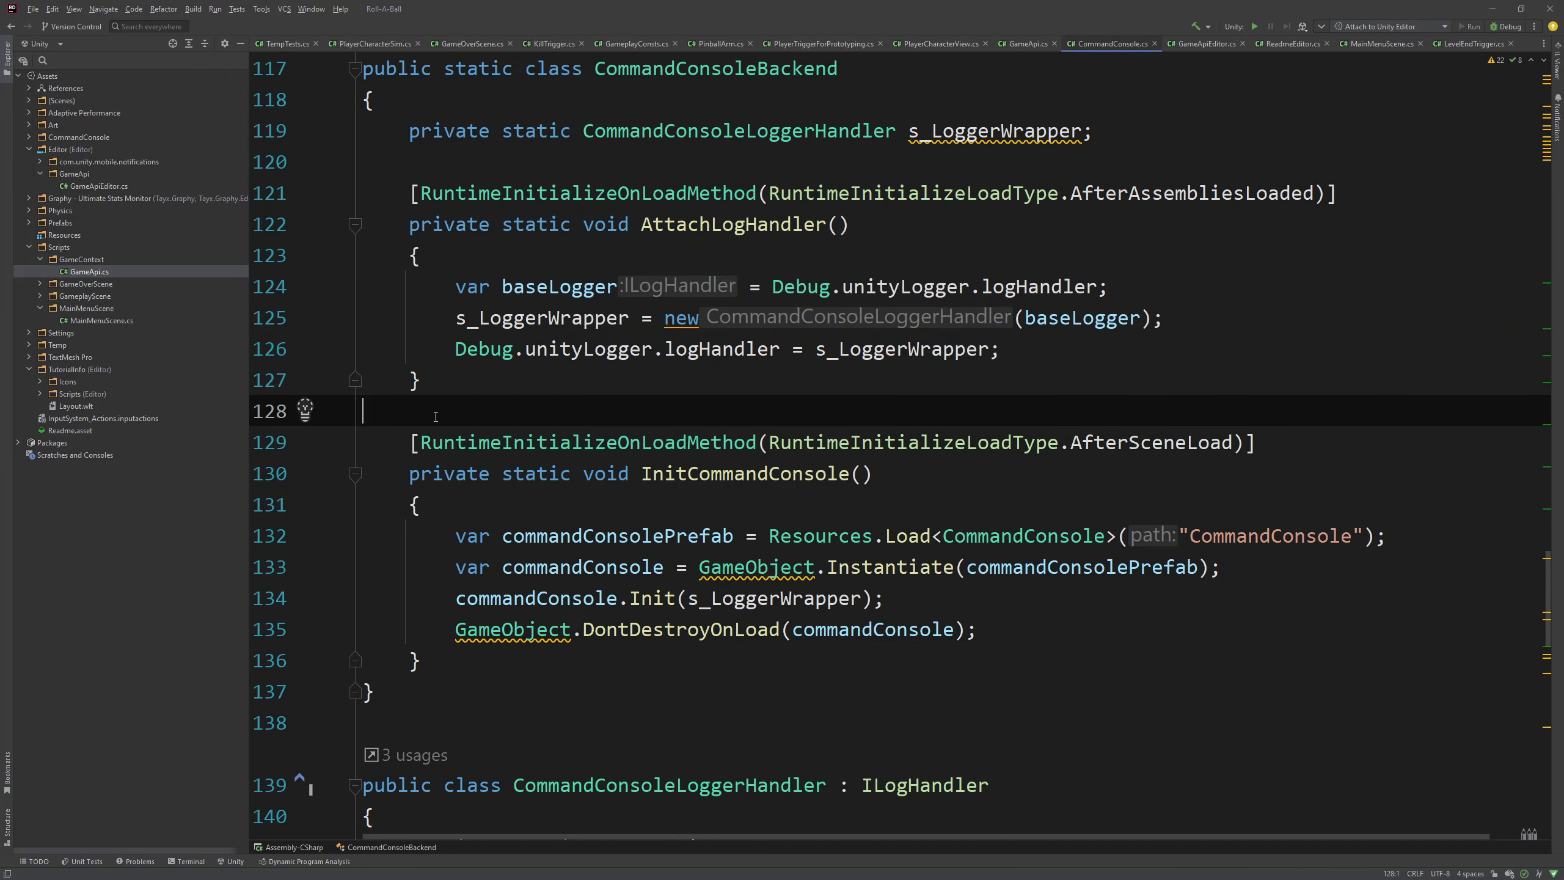
scroll(436, 417, "up", 5)
scroll(437, 405, "up", 20)
- Switch to GameApi.cs and highlight ResetState() on line 12
left_click(1028, 43)
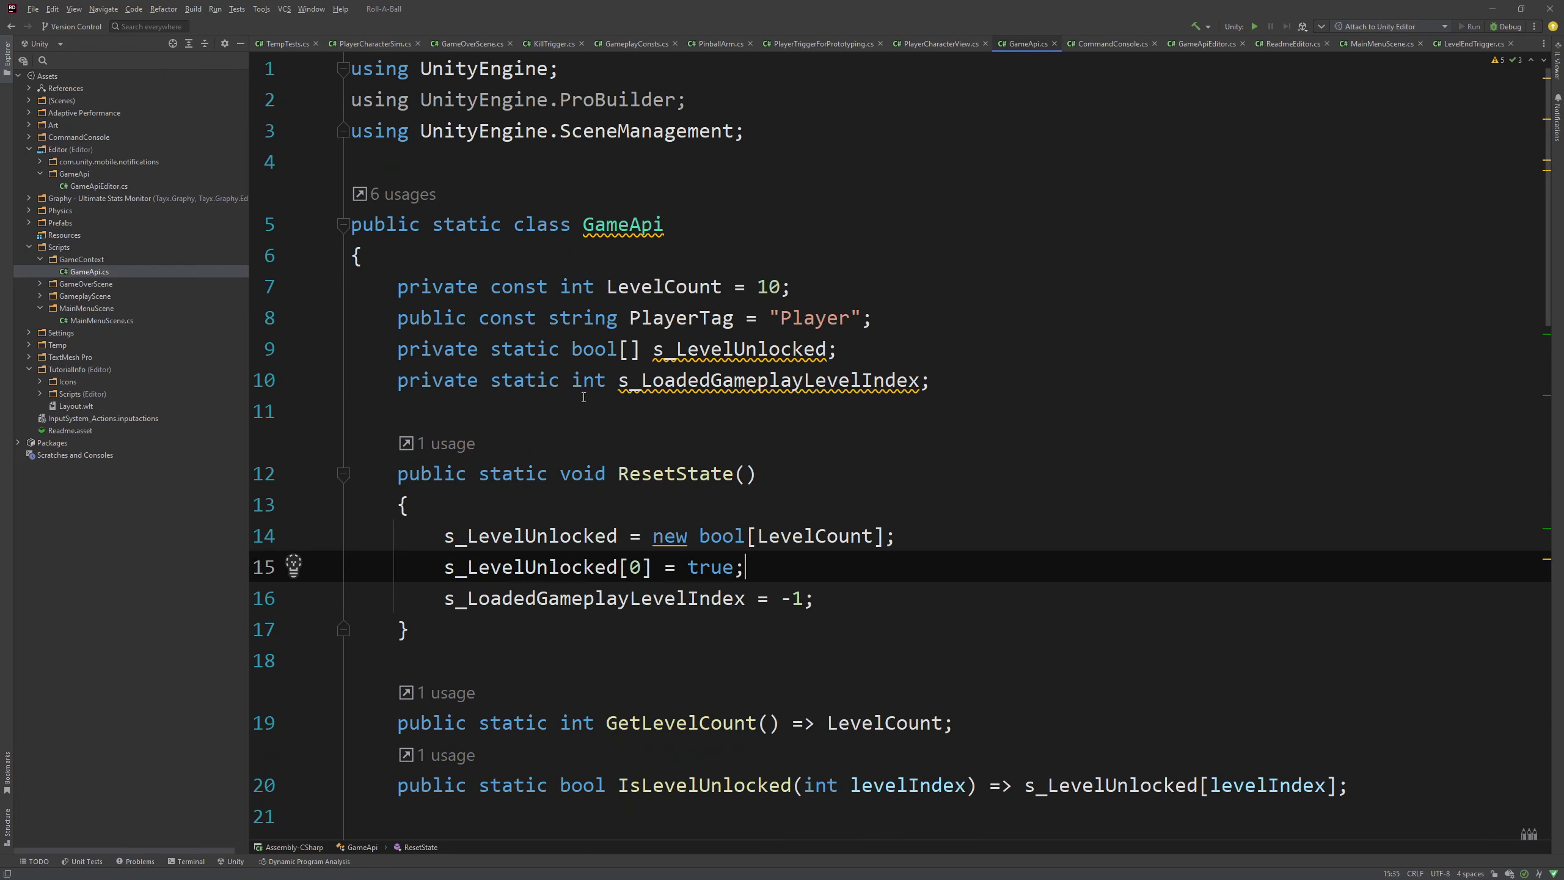
left_click_drag(605, 487, 757, 478)
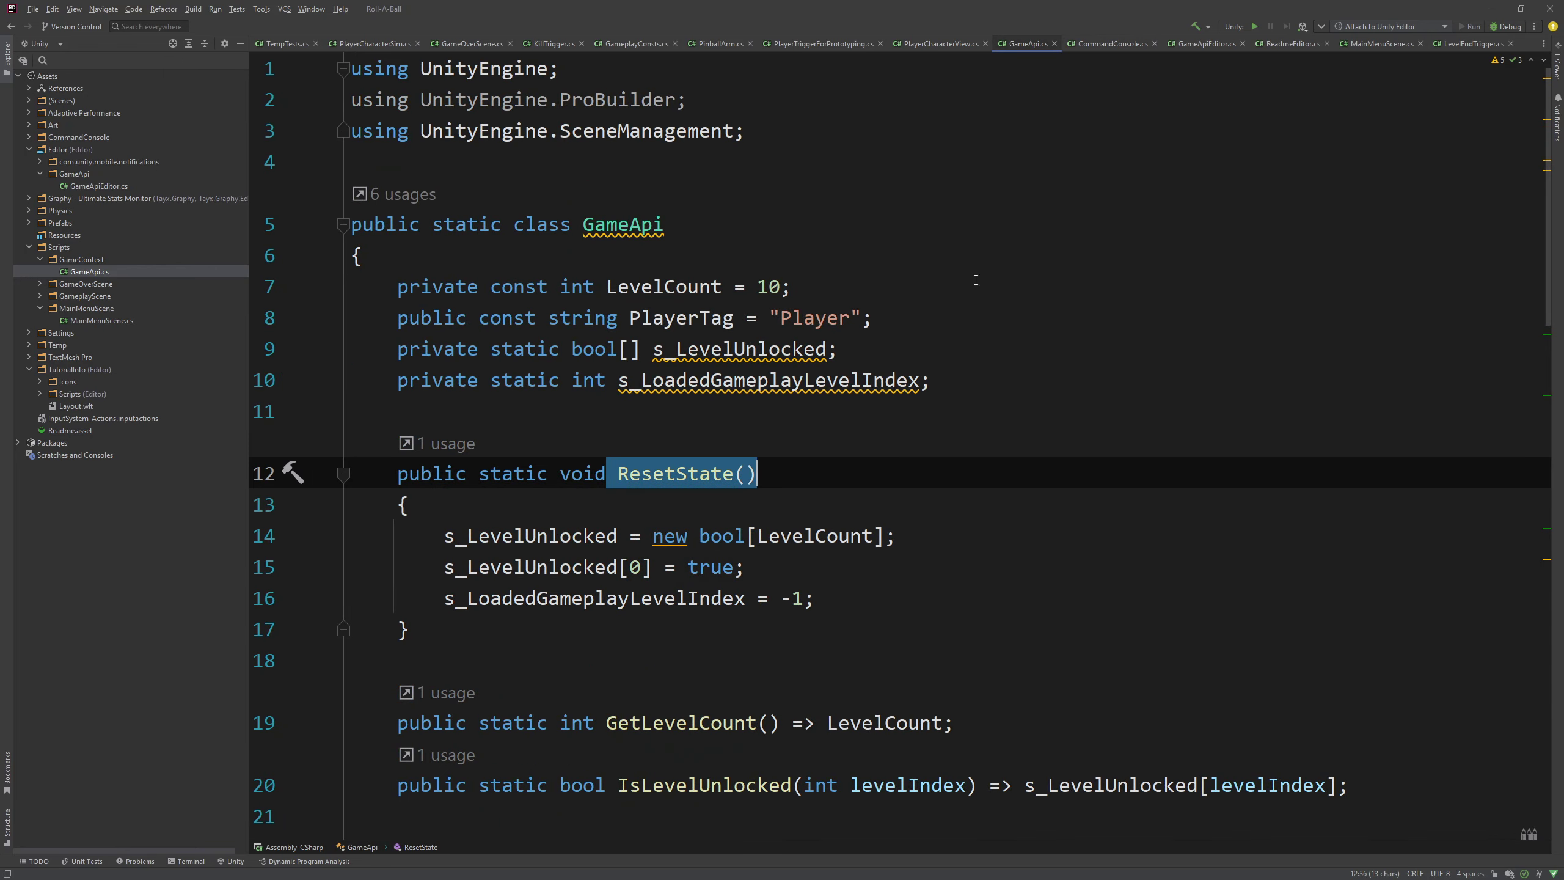
key("Left")
key("Left")
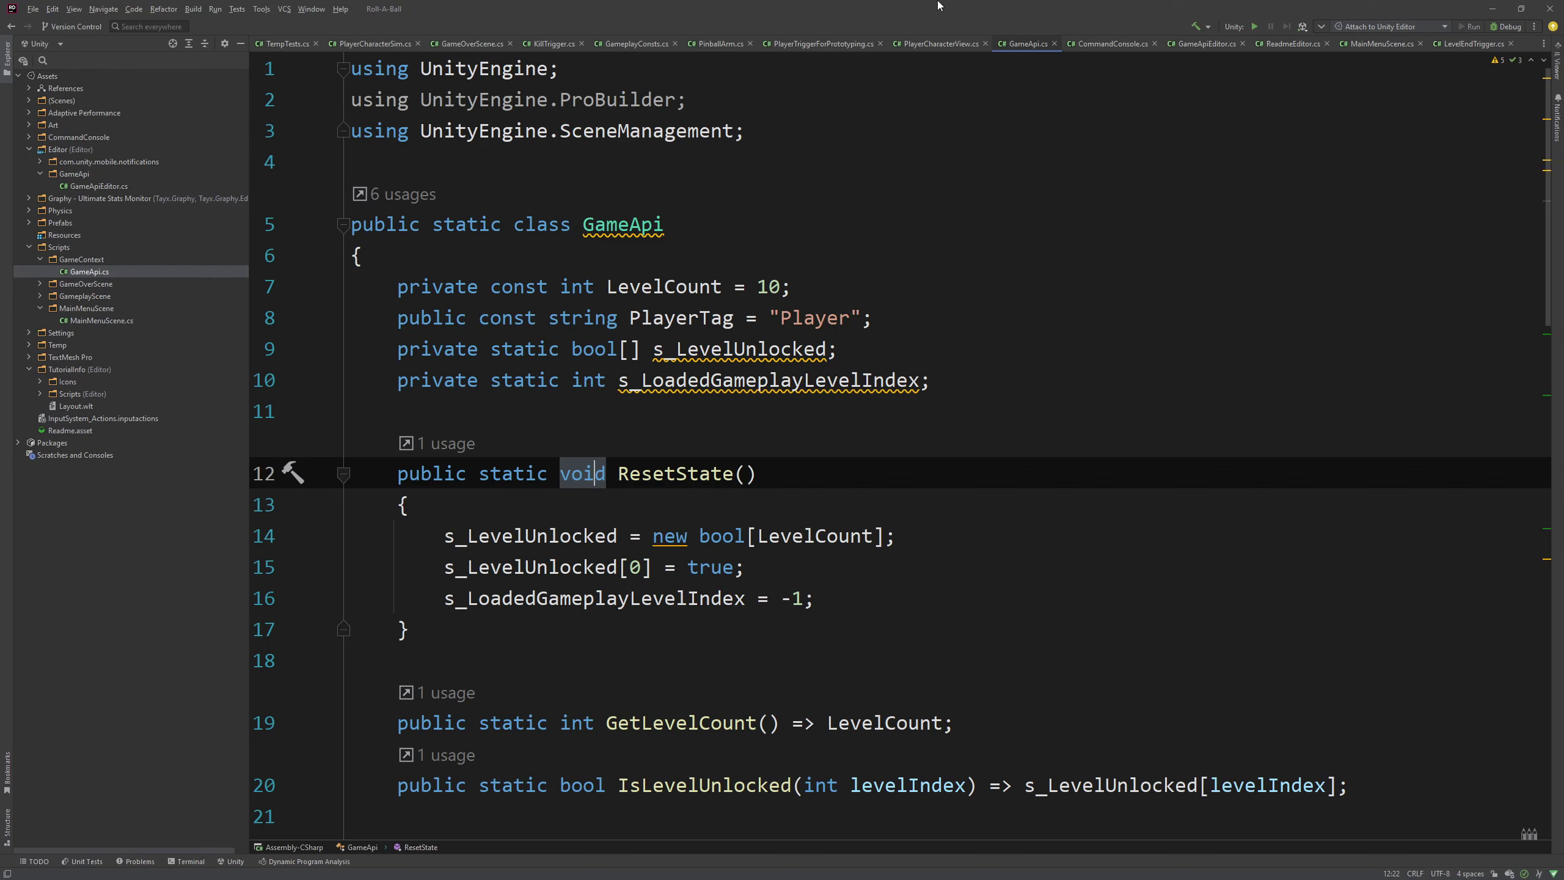
- Move Rider's window down to reveal Unity, restore it, and reselect the ResetState name
left_click_drag(939, 5, 961, 631)
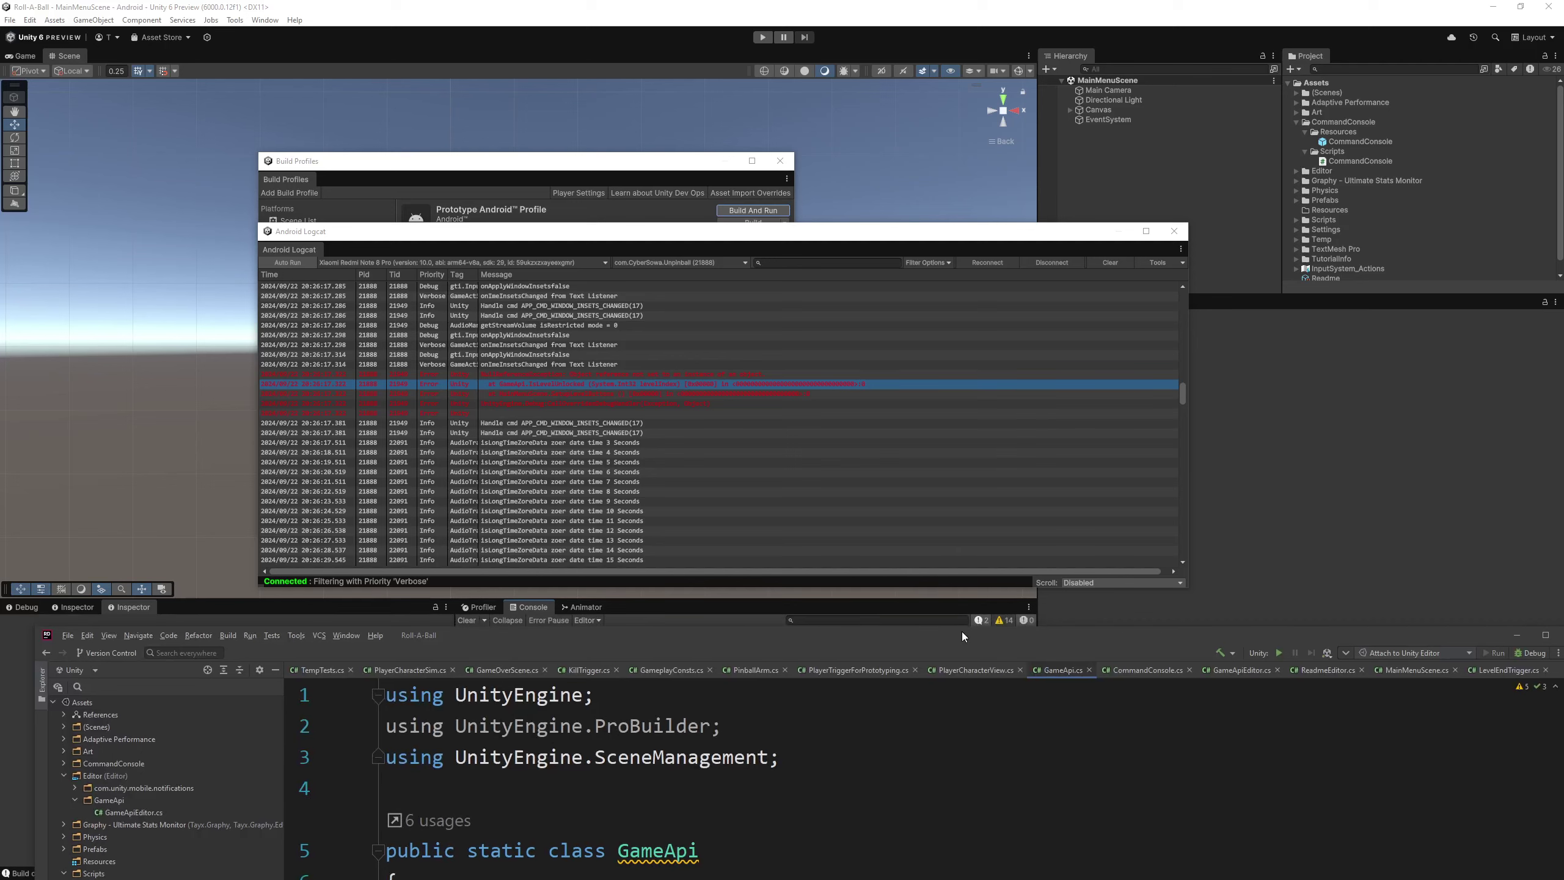
left_click_drag(963, 637, 942, 5)
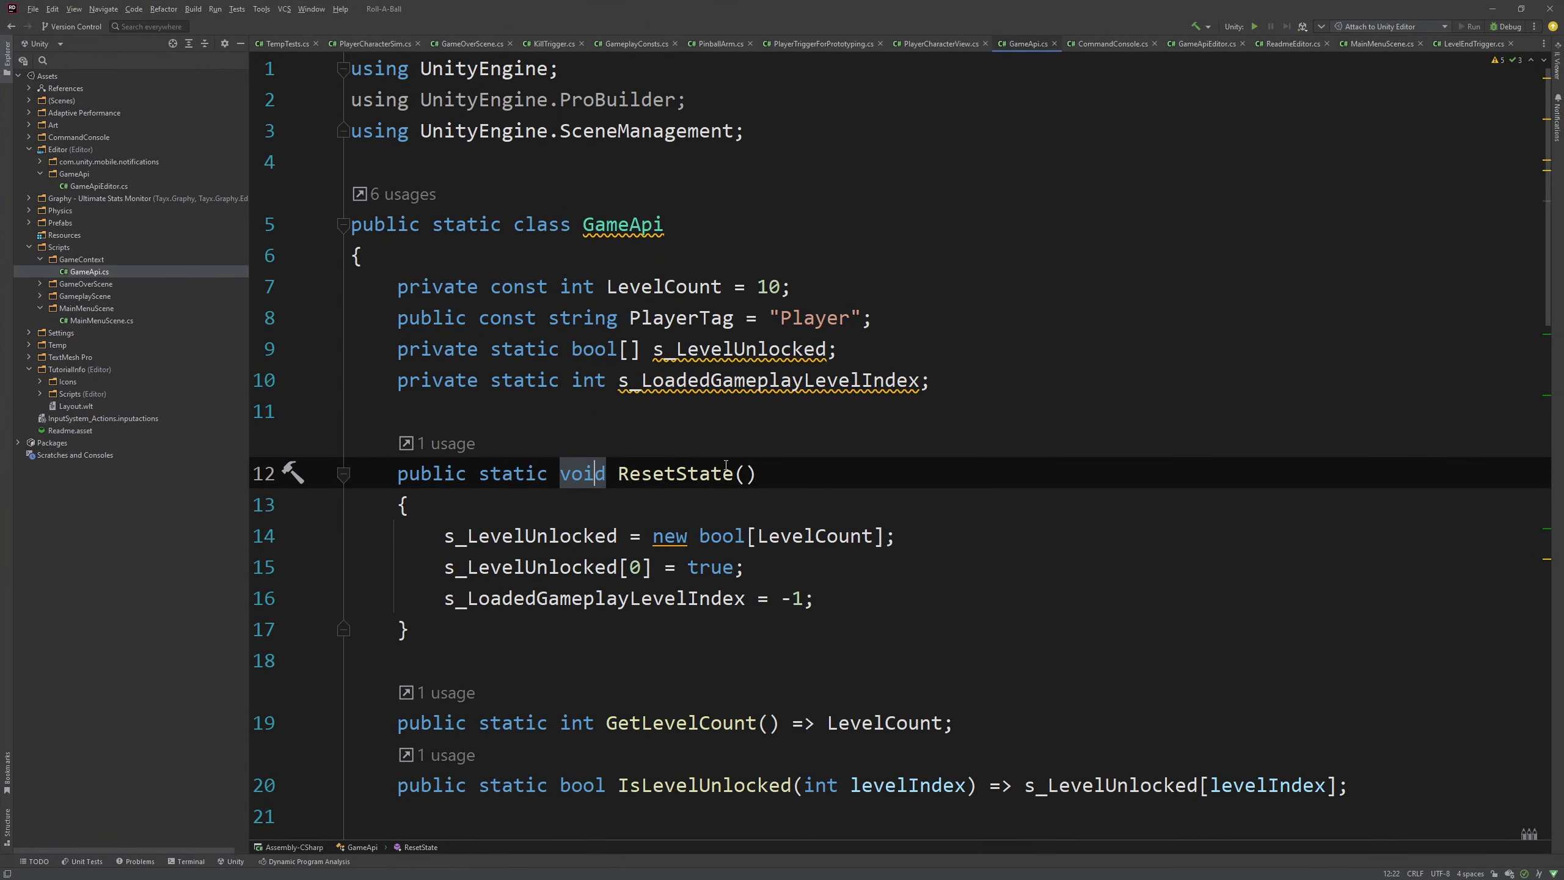
left_click(725, 469)
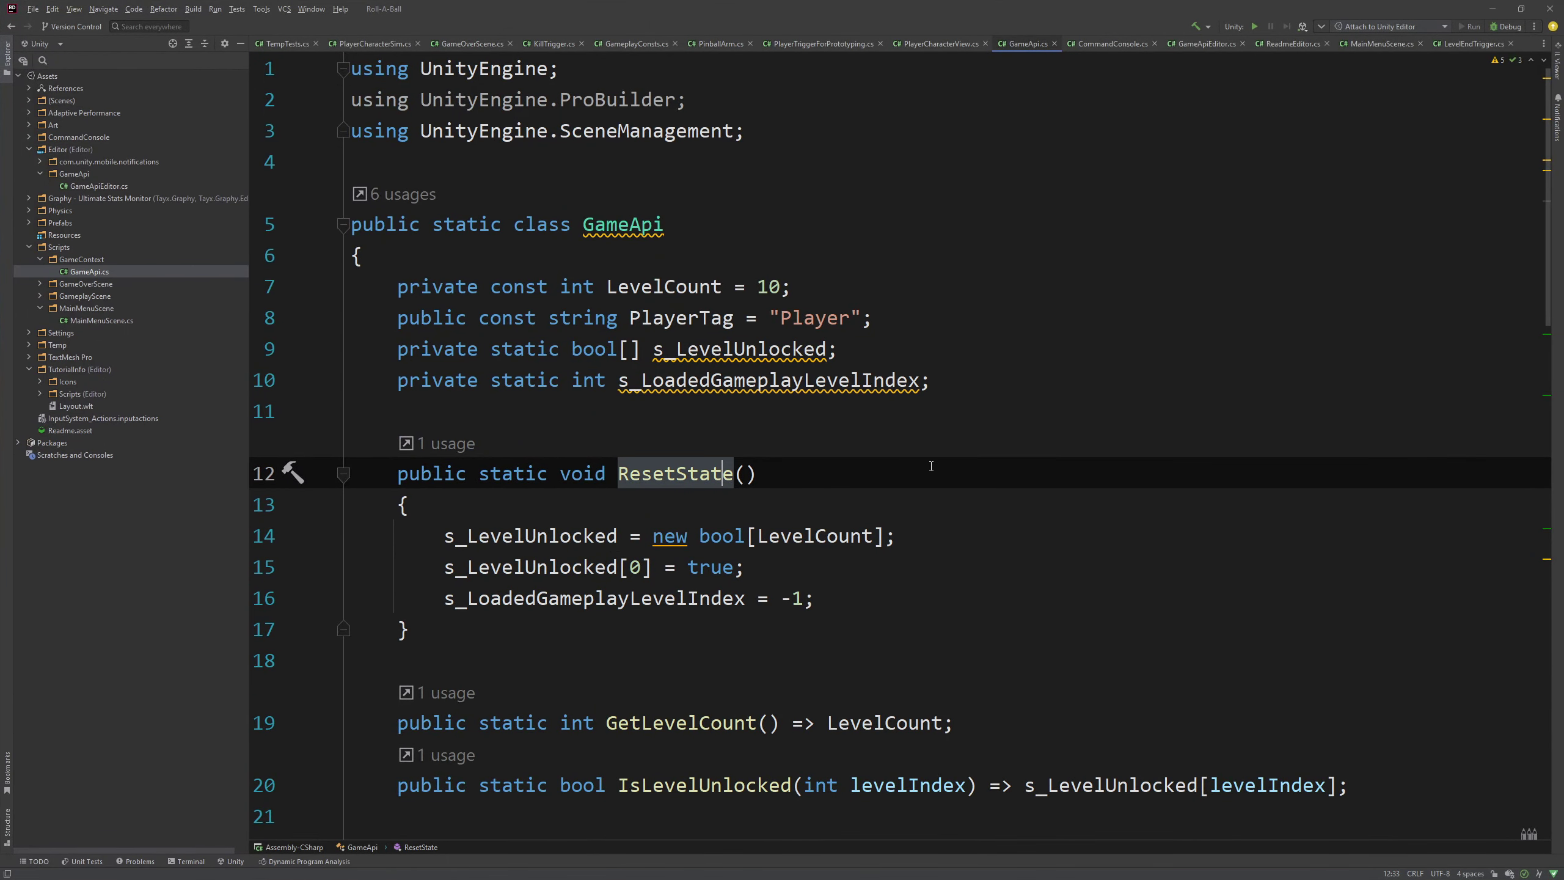
left_click(546, 416)
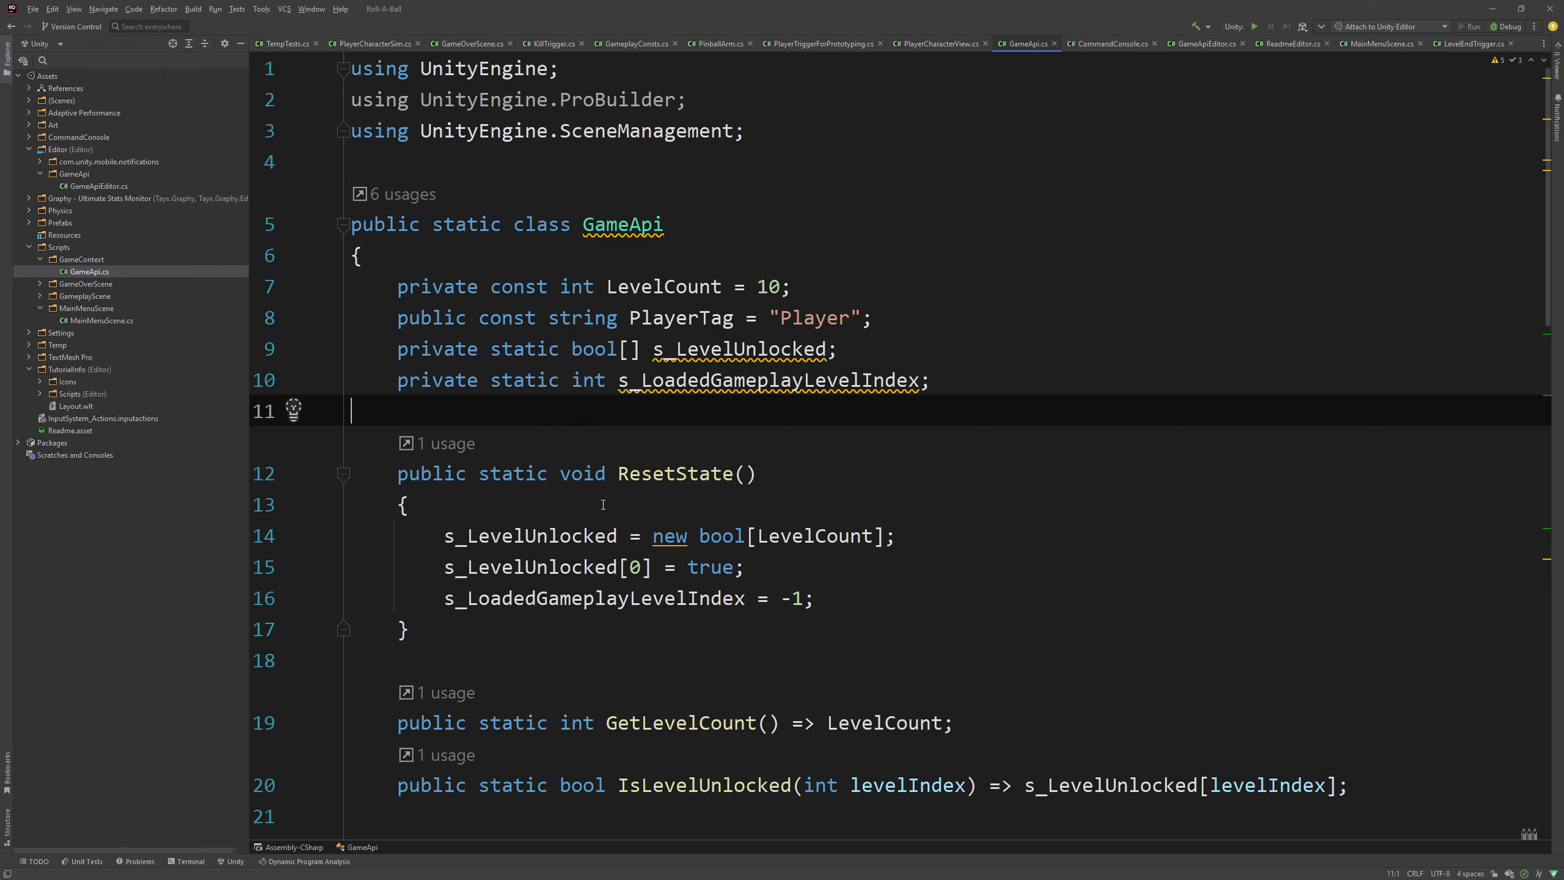
double_click(677, 474)
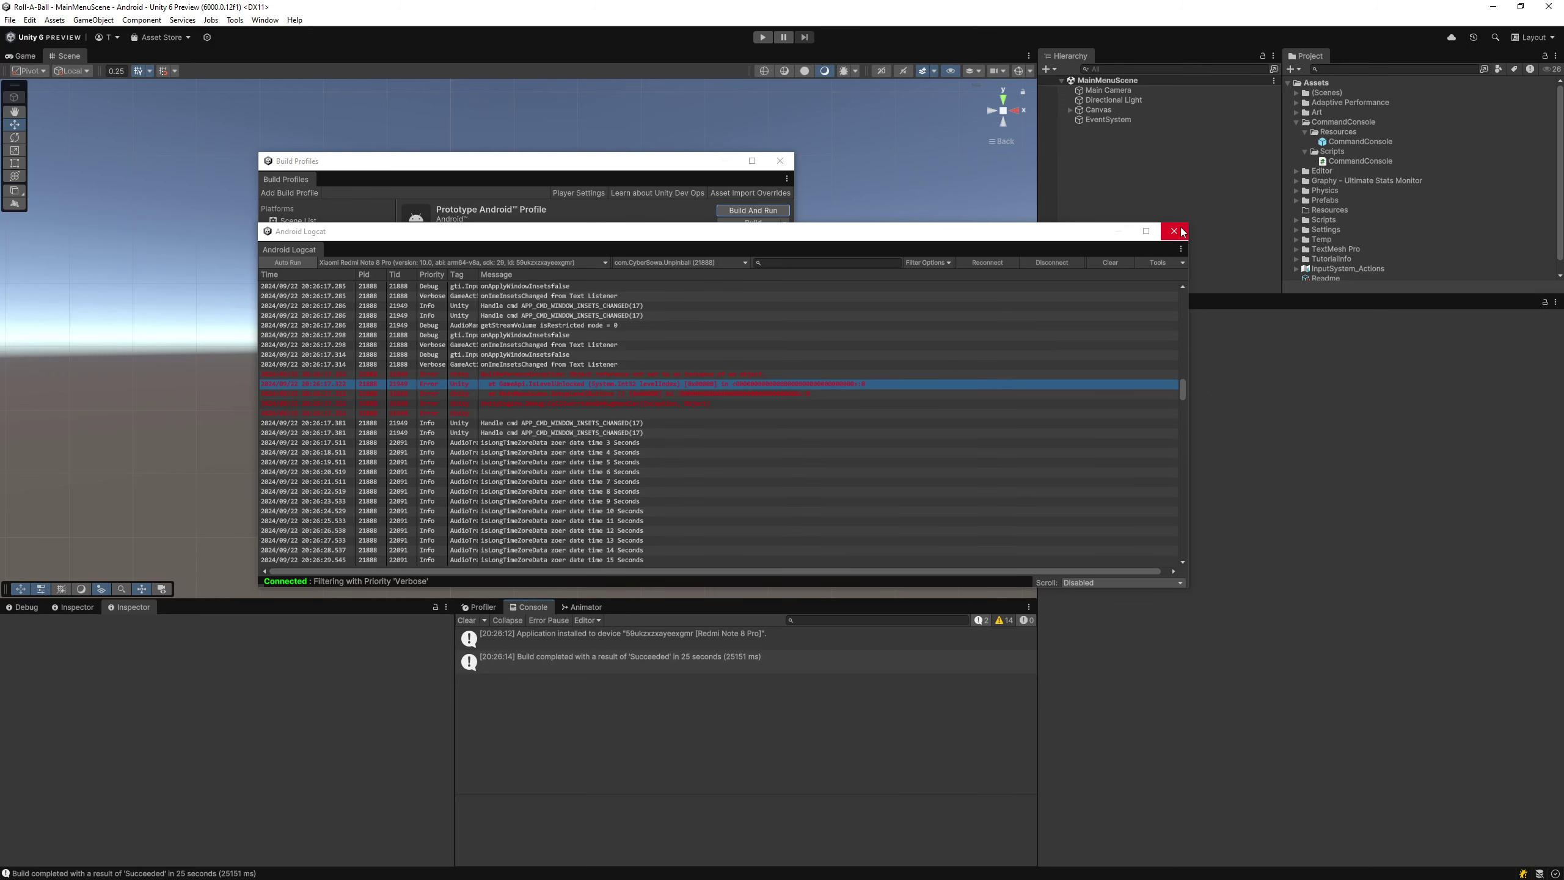
- Close Android Logcat and Build Profiles, expand the Scenes folder, and enter Play Mode
left_click(1180, 230)
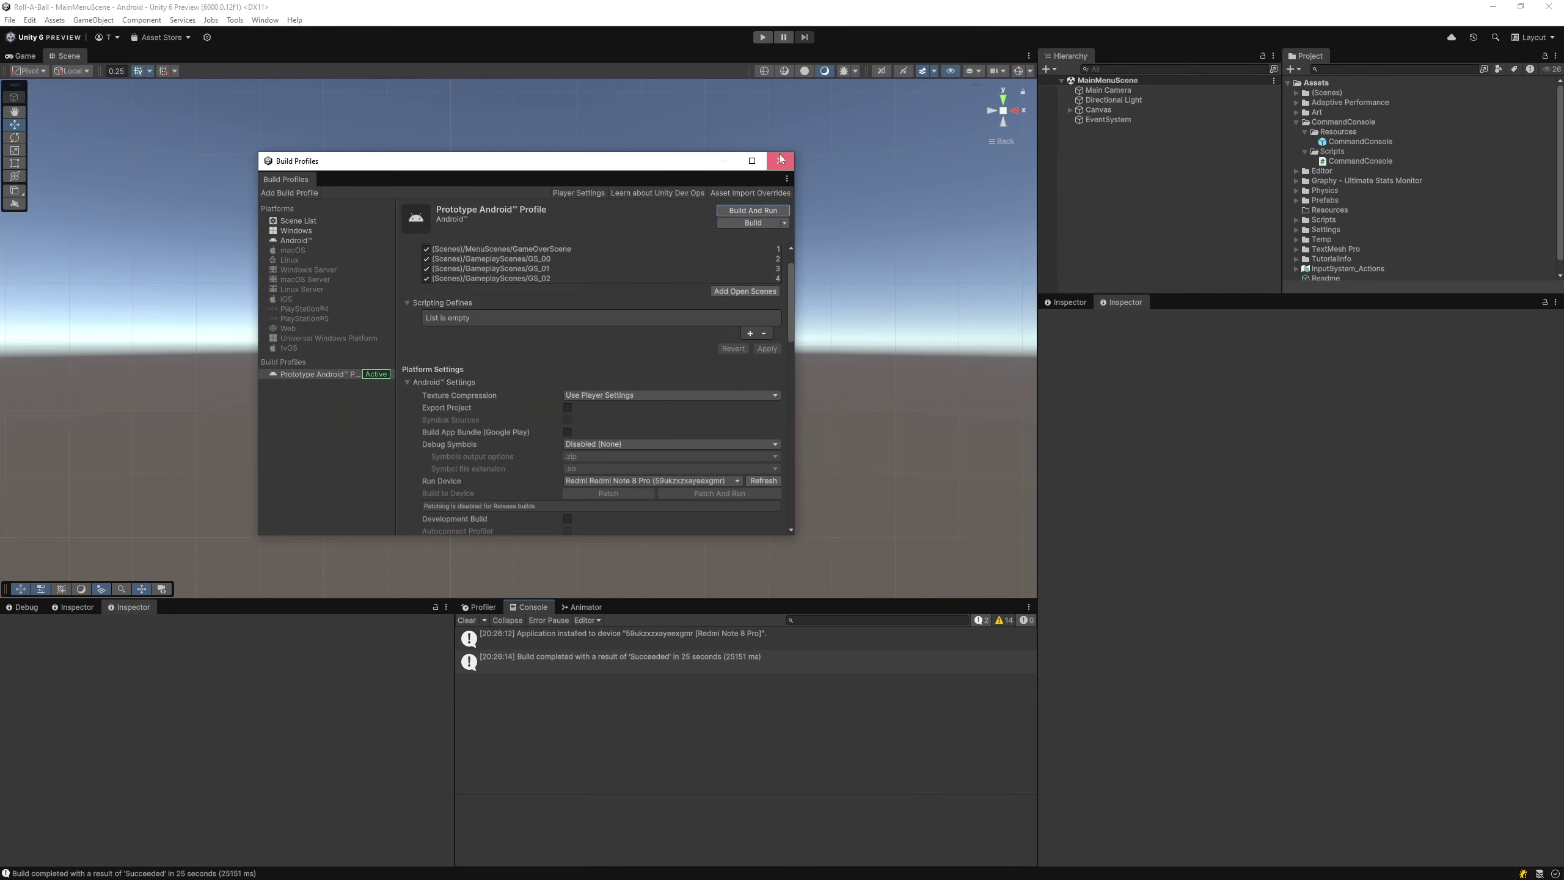
left_click(779, 160)
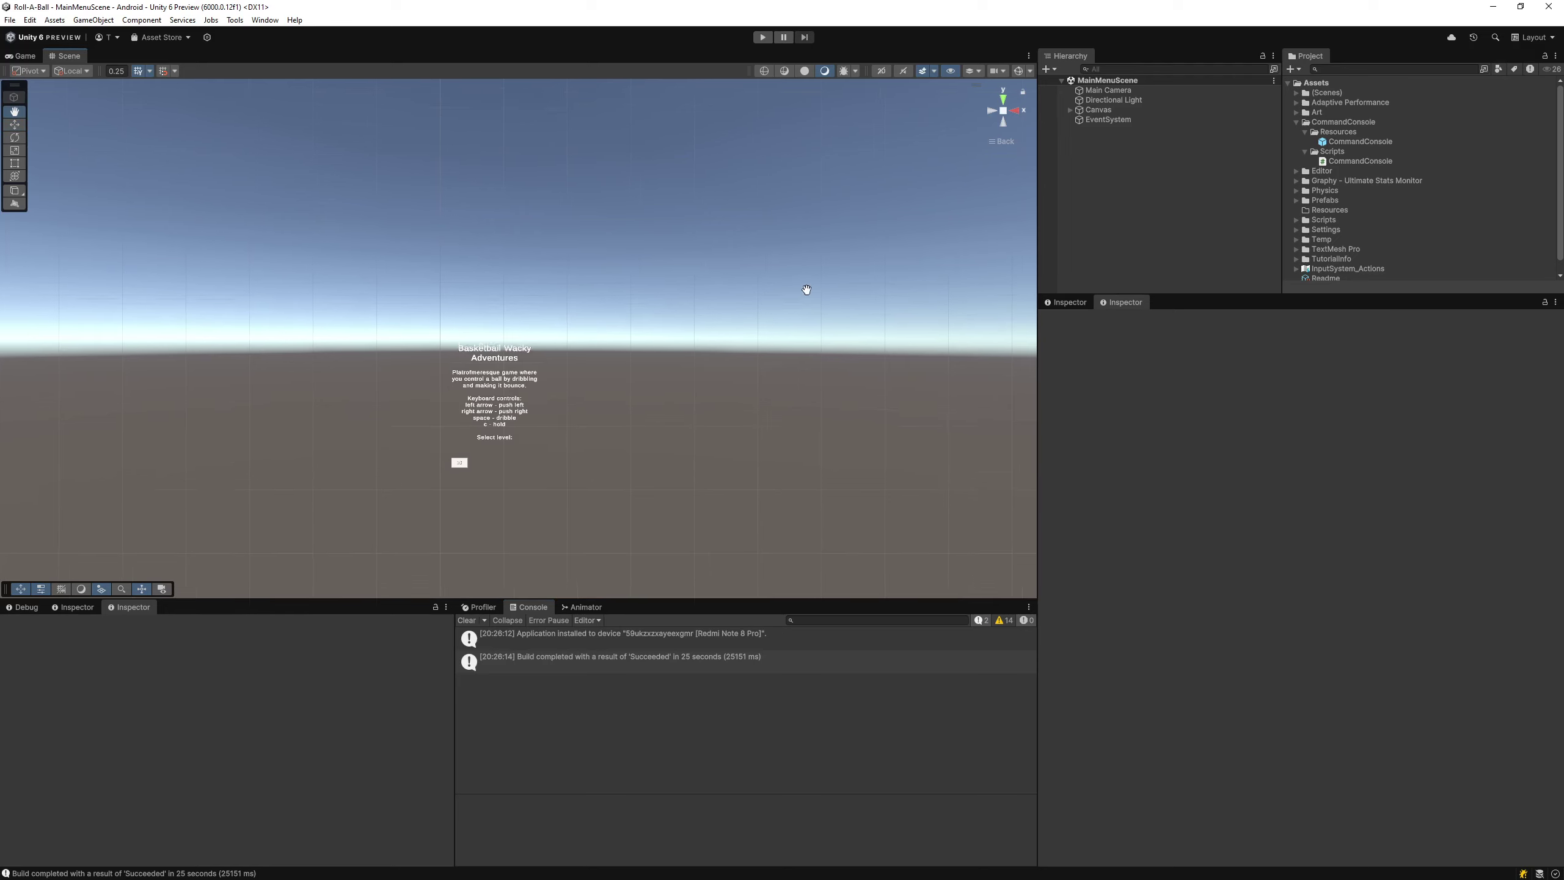
left_click(1297, 92)
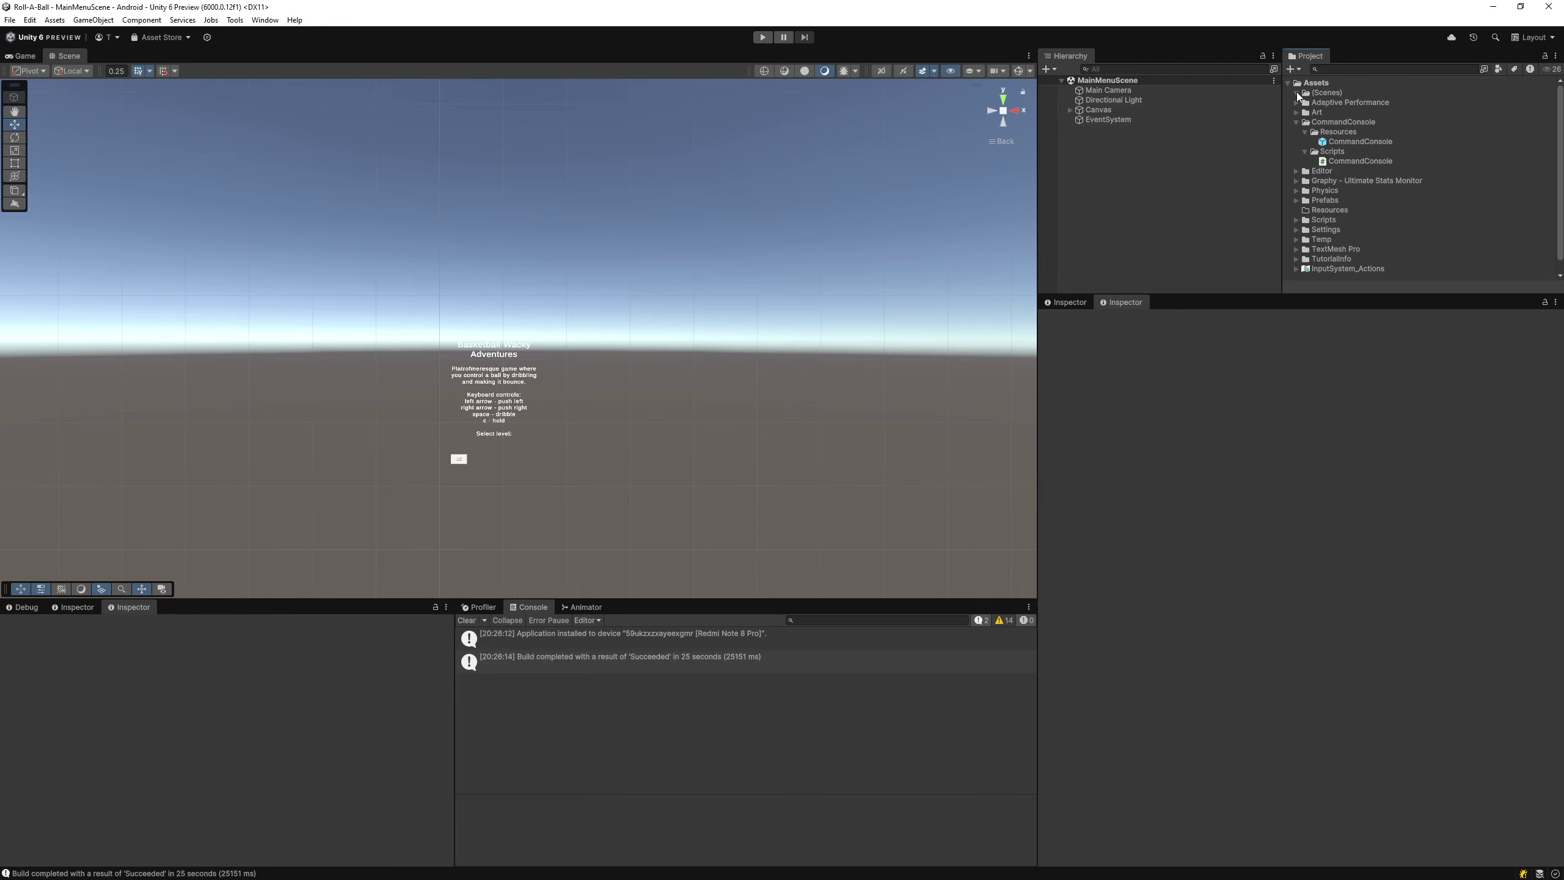
left_click(763, 39)
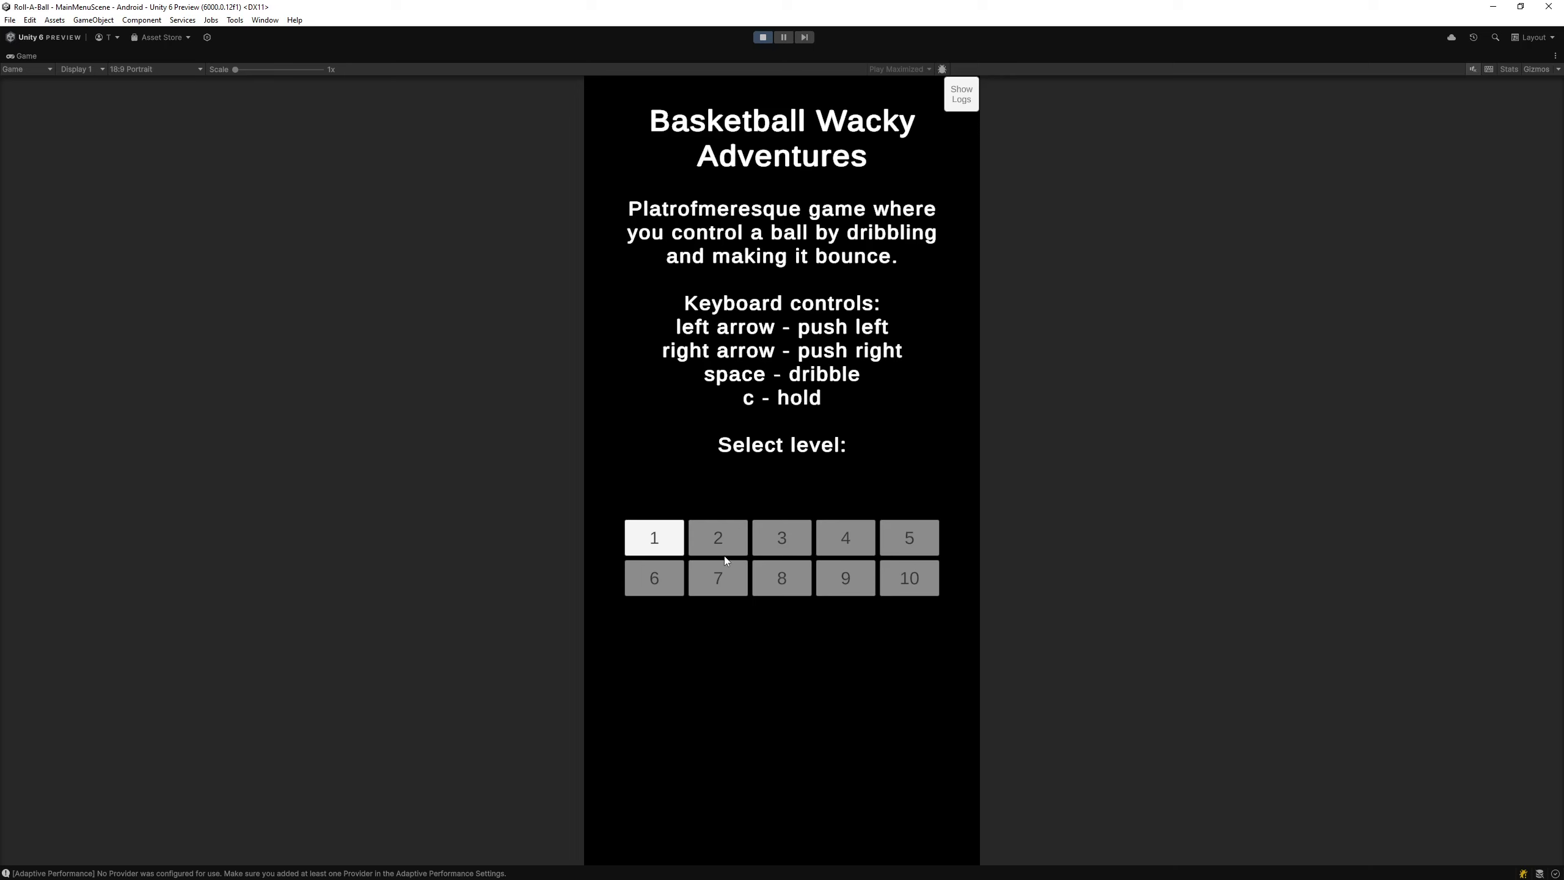
left_click(961, 101)
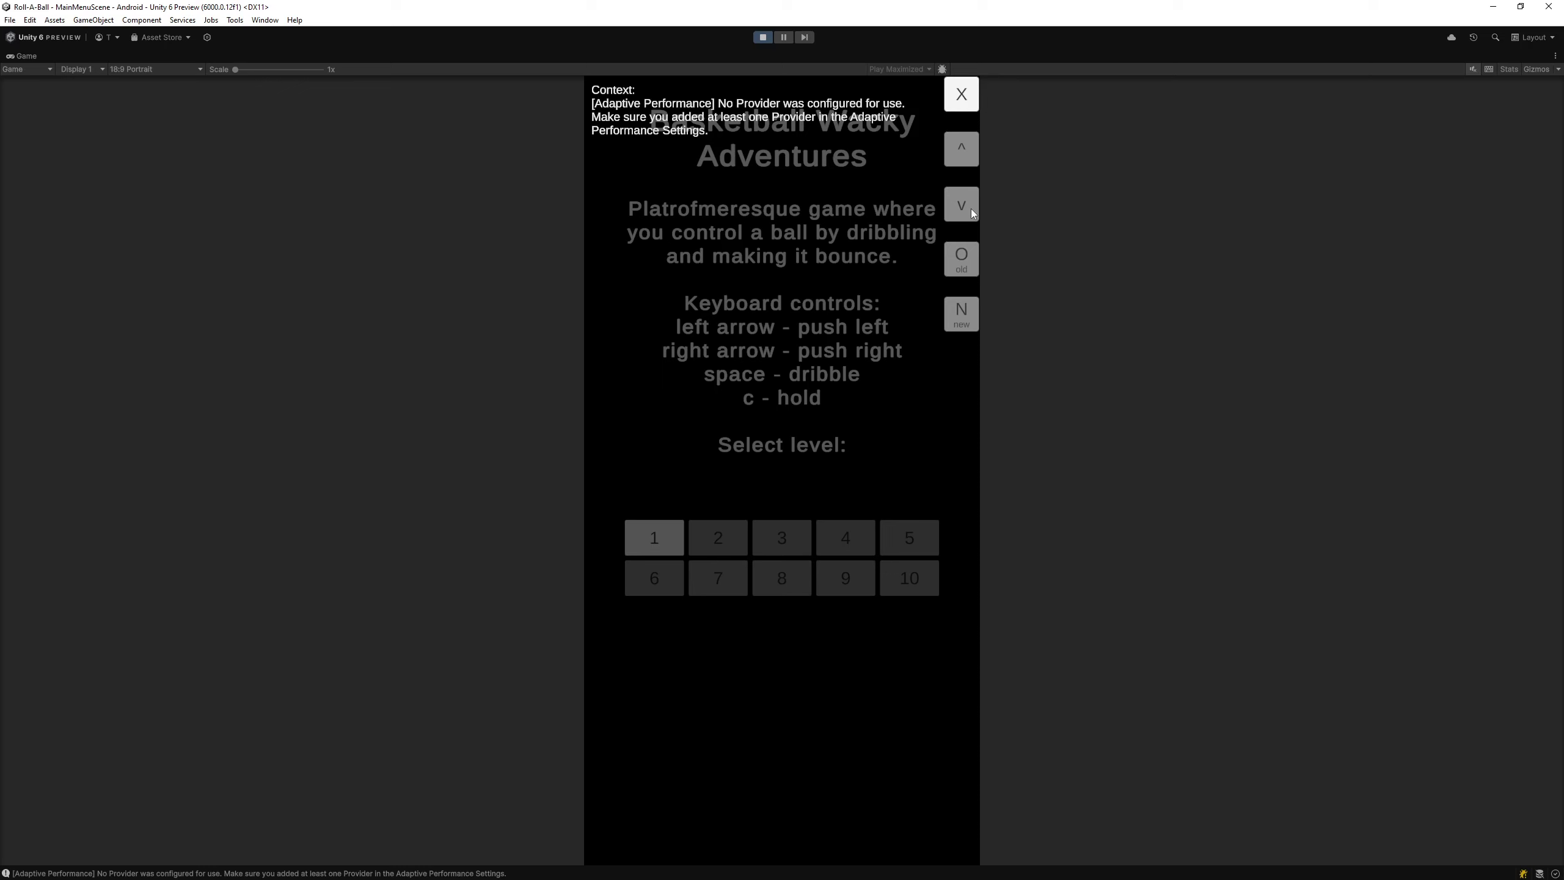
left_click(972, 94)
left_click(960, 93)
left_click(974, 95)
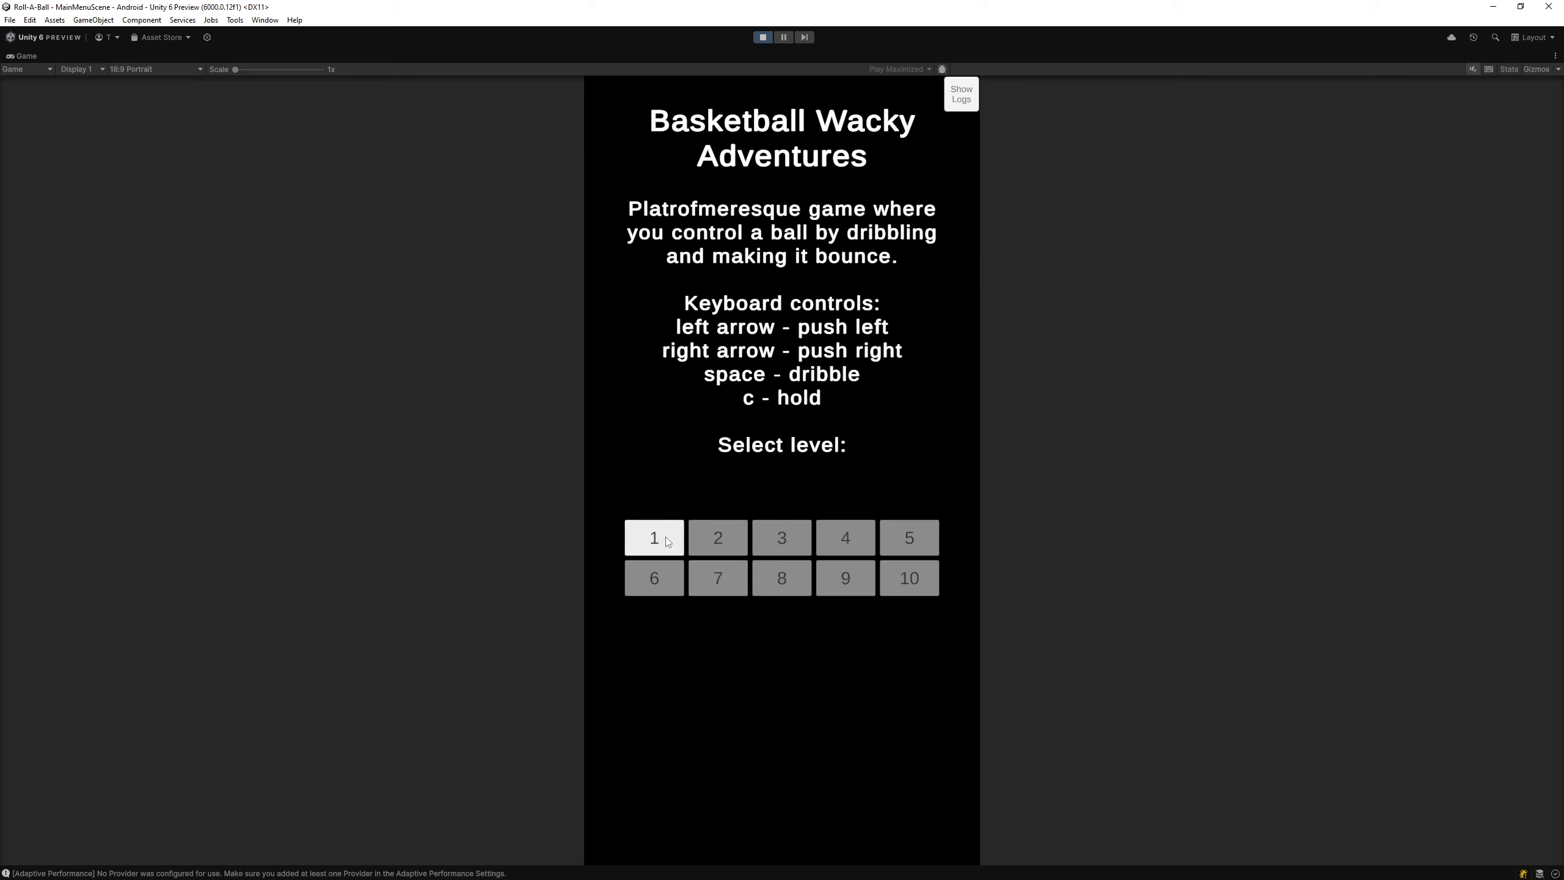
- Start level 1 from the main menu and play GS_00 through to completion
left_click(653, 535)
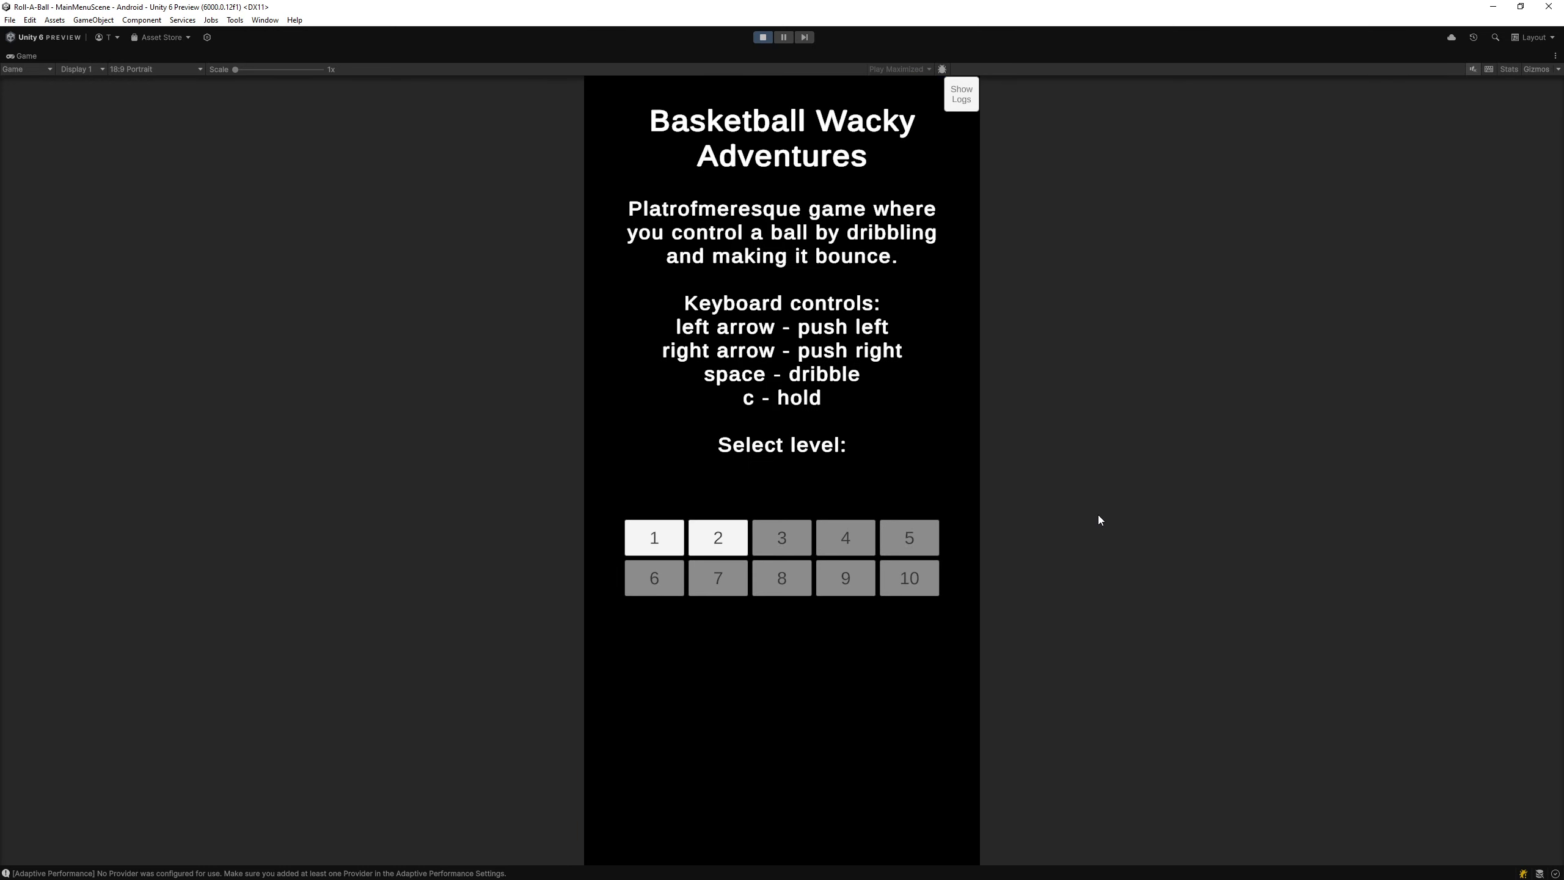
- Start level 2 and play GS_01 until the Game Over screen appears
left_click(733, 535)
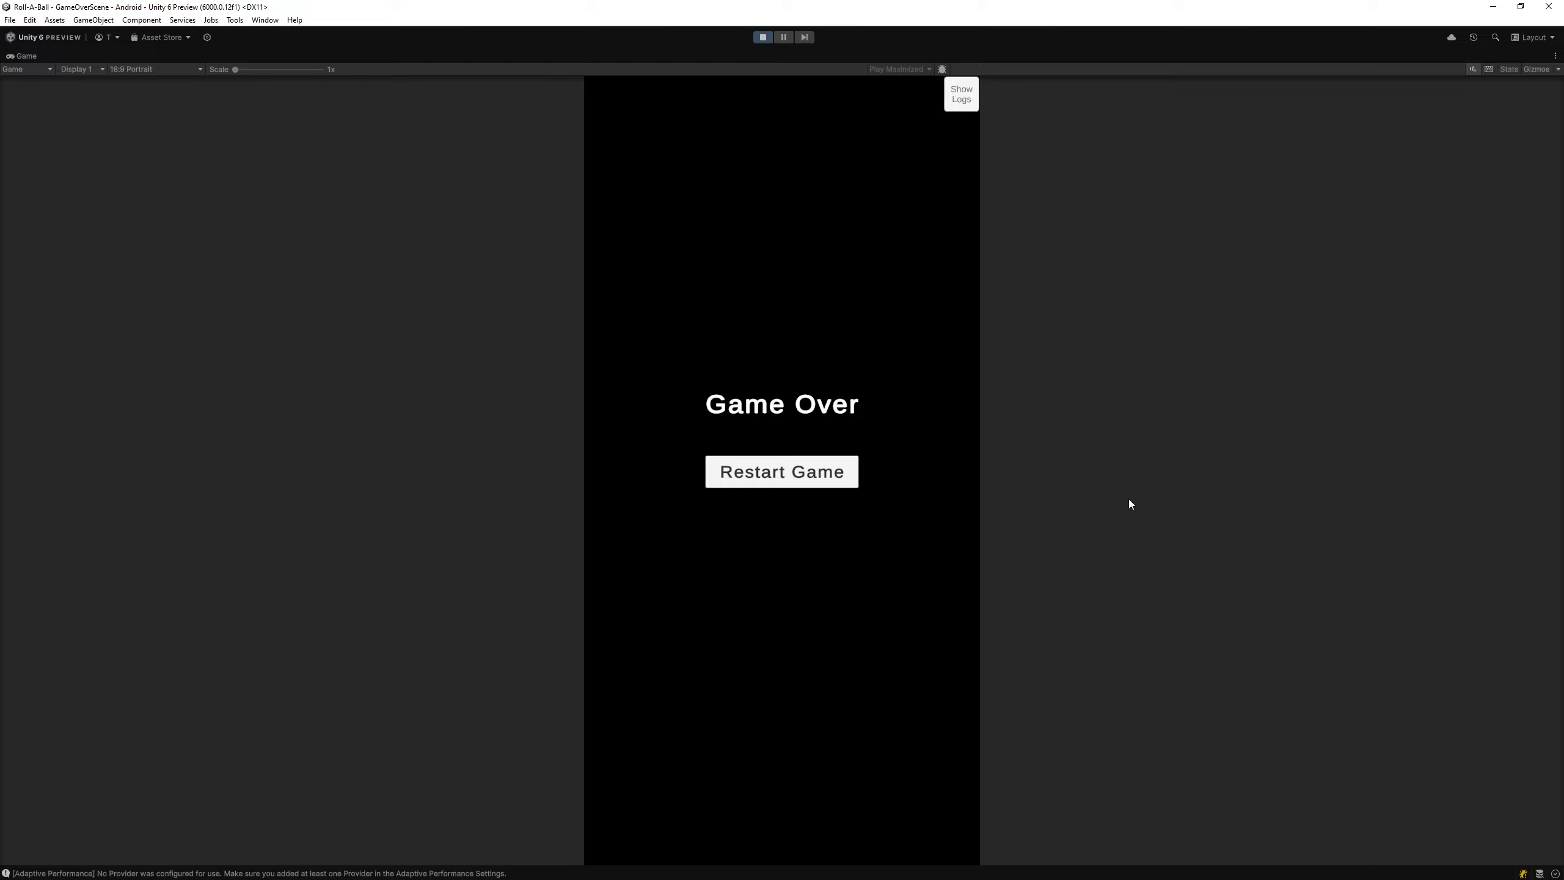
- Restart Game to return to the main menu, then open the Show Logs overlay
left_click(729, 475)
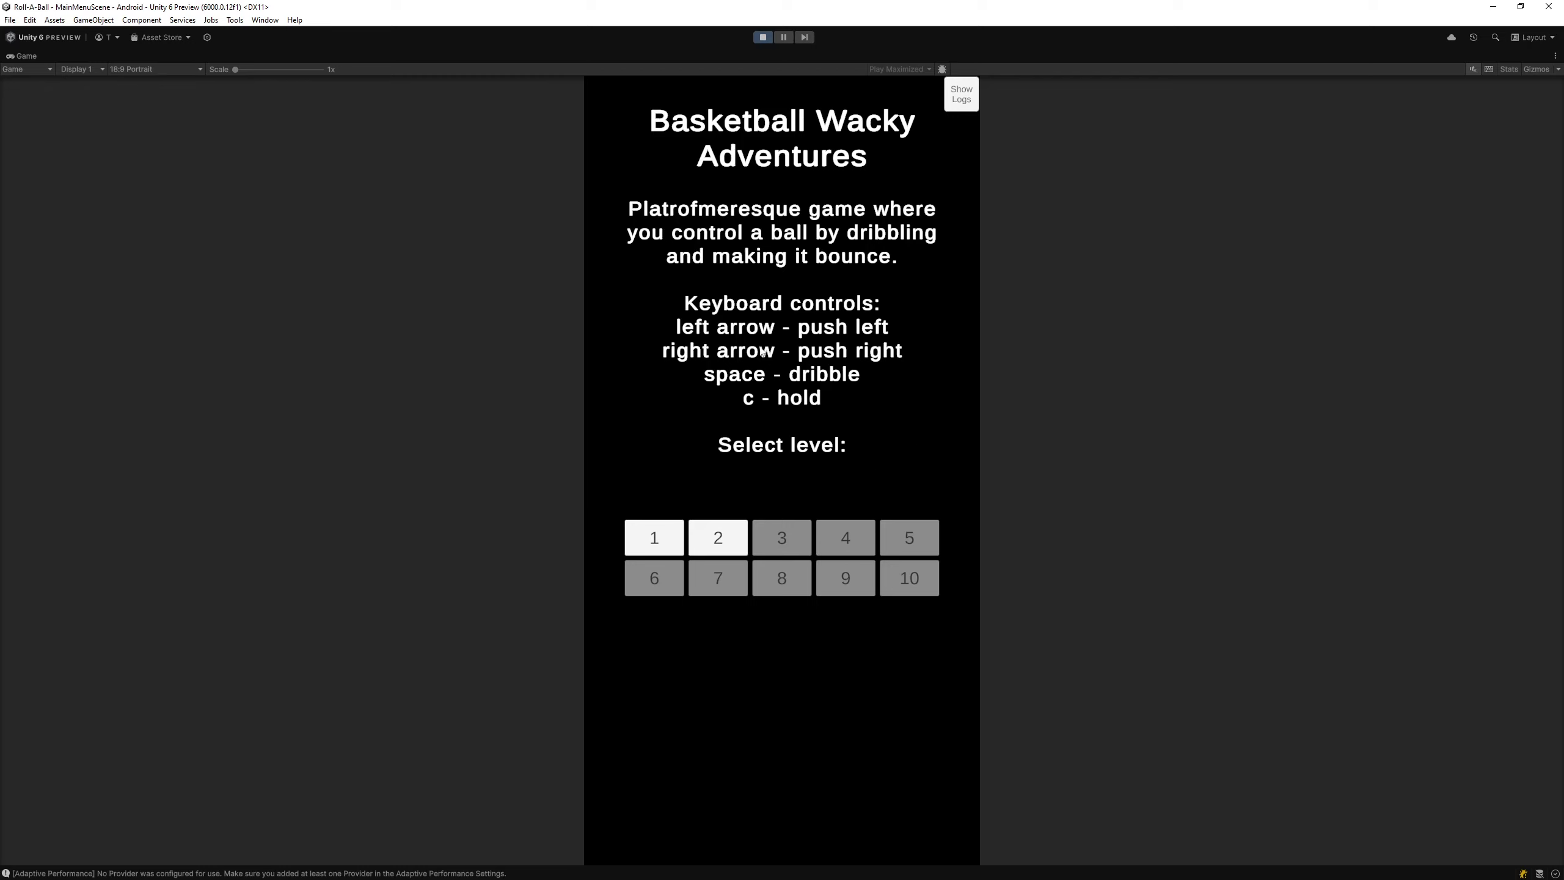
left_click(964, 83)
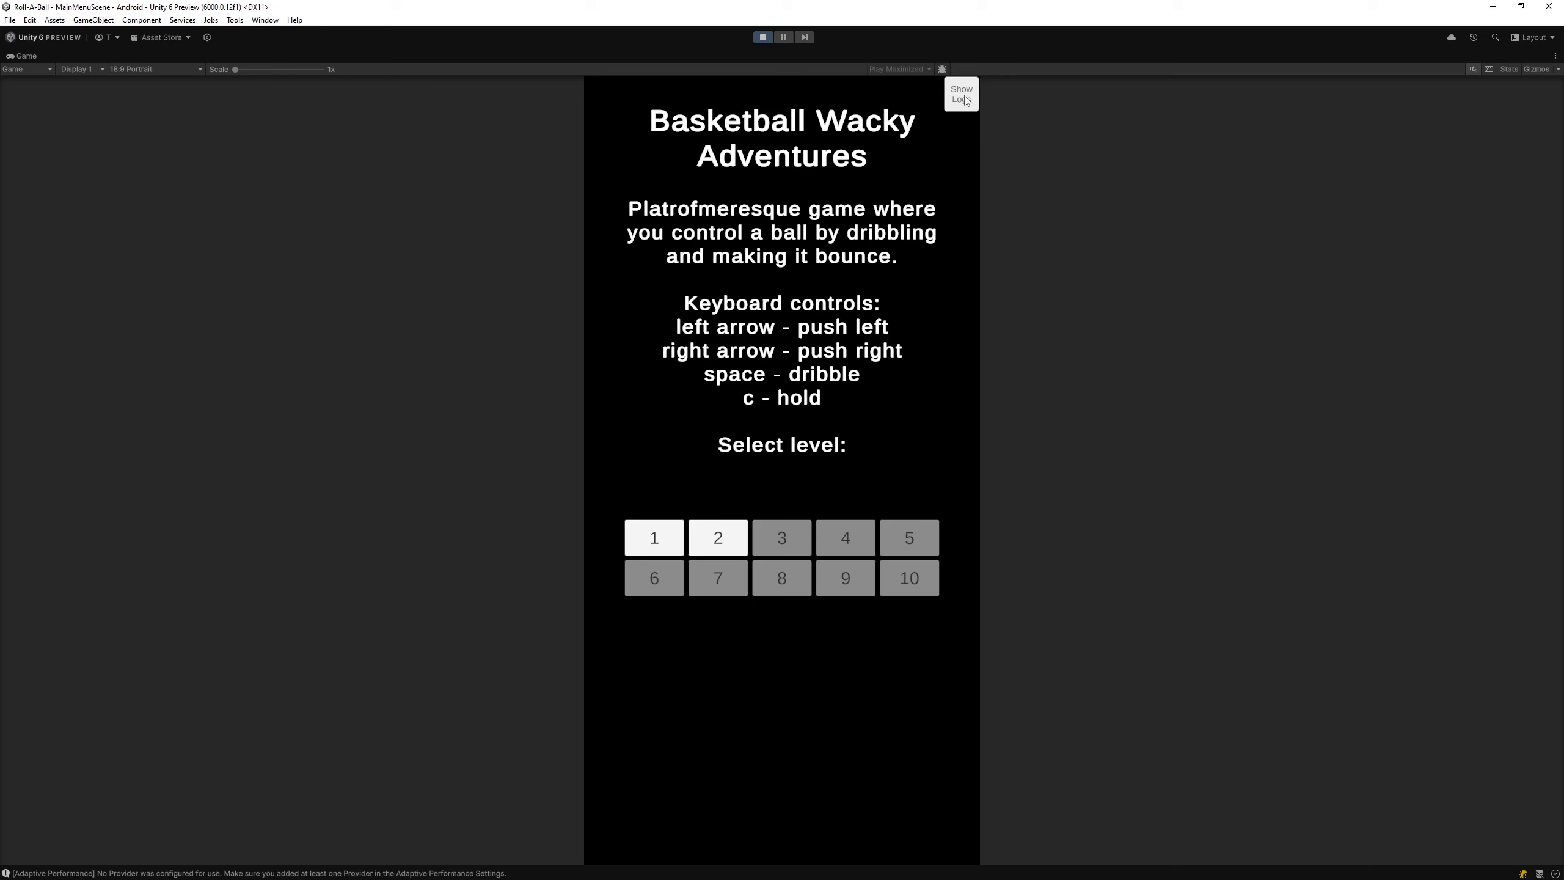